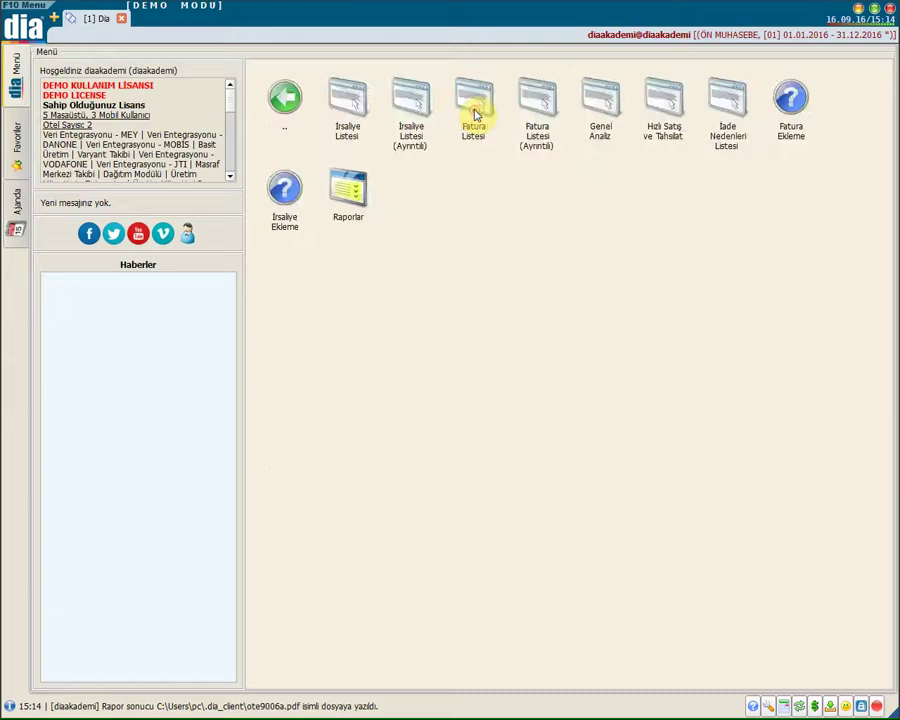
- Open the delivery note list (İrsaliye Listesi) and start a new purchase note of type Mal Alım
{"action": "left_click", "coordinate": [354, 108]}
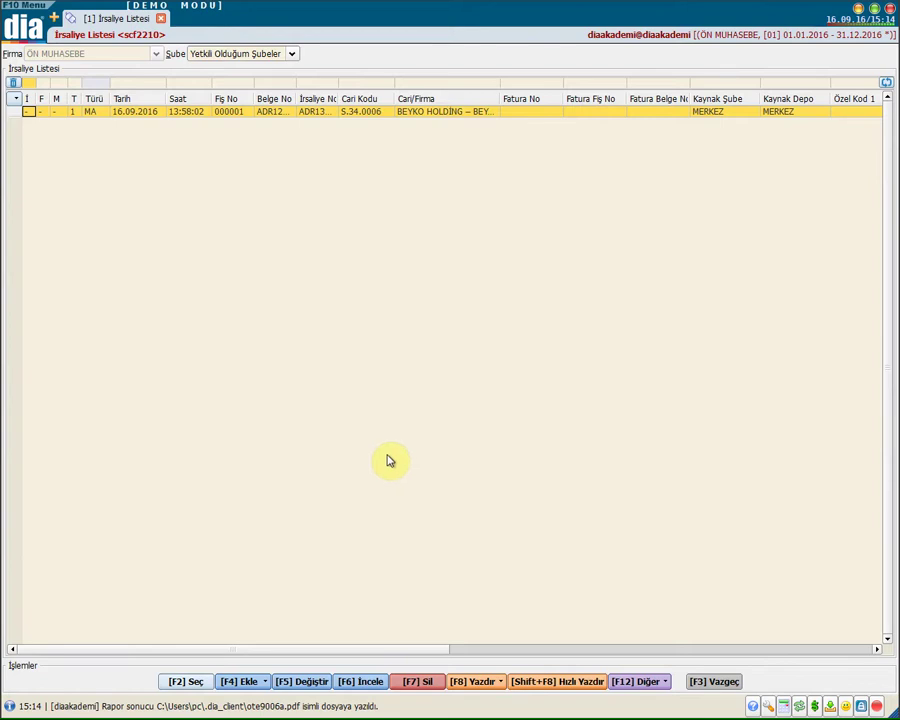
{"action": "key", "text": "F4"}
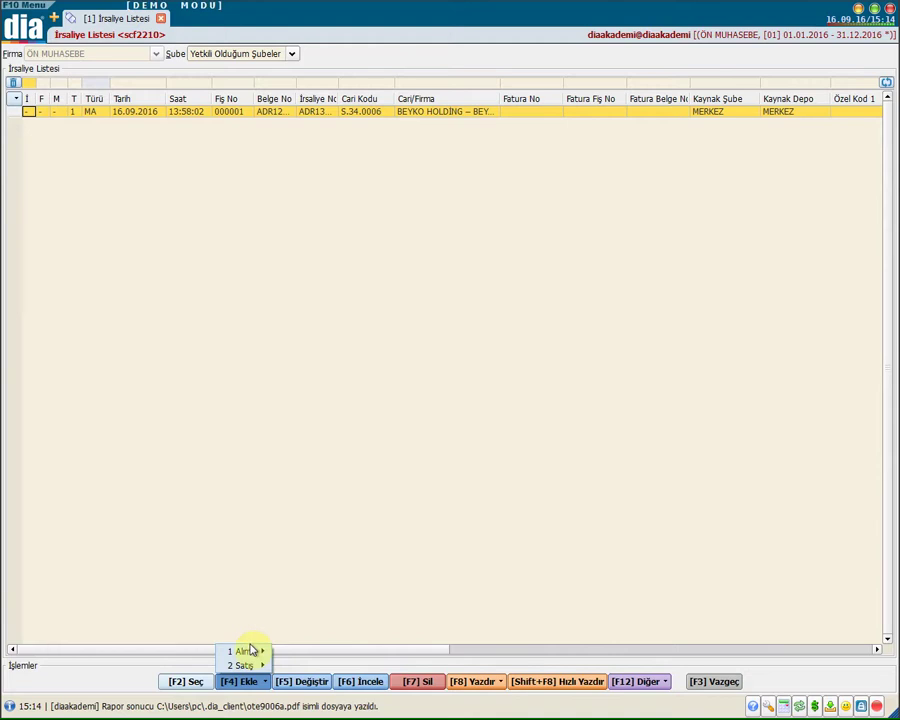
{"action": "mouse_move", "coordinate": [245, 664]}
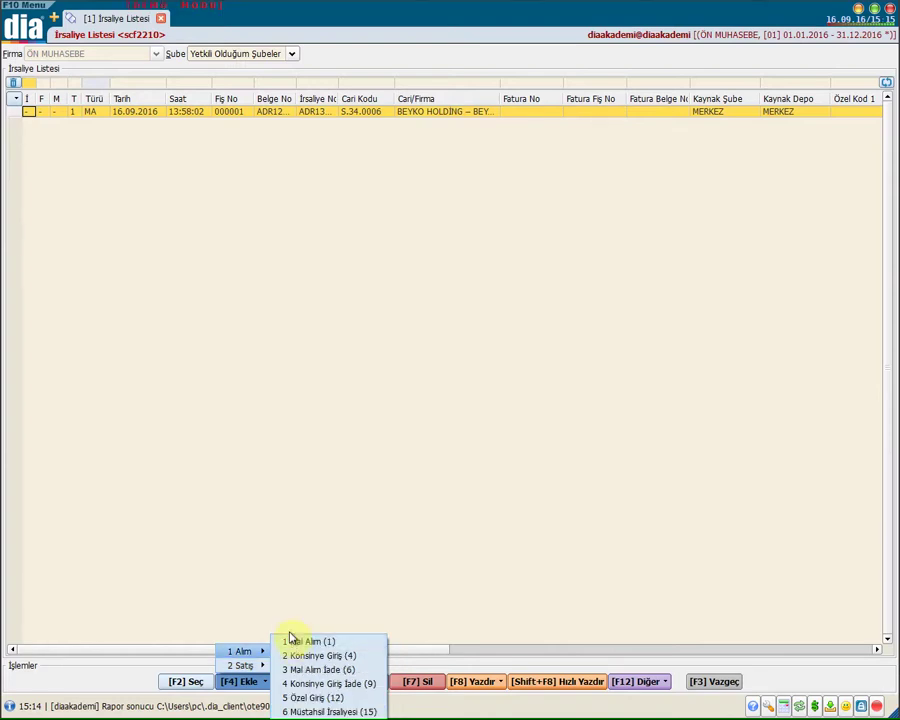
{"action": "left_click", "coordinate": [292, 641]}
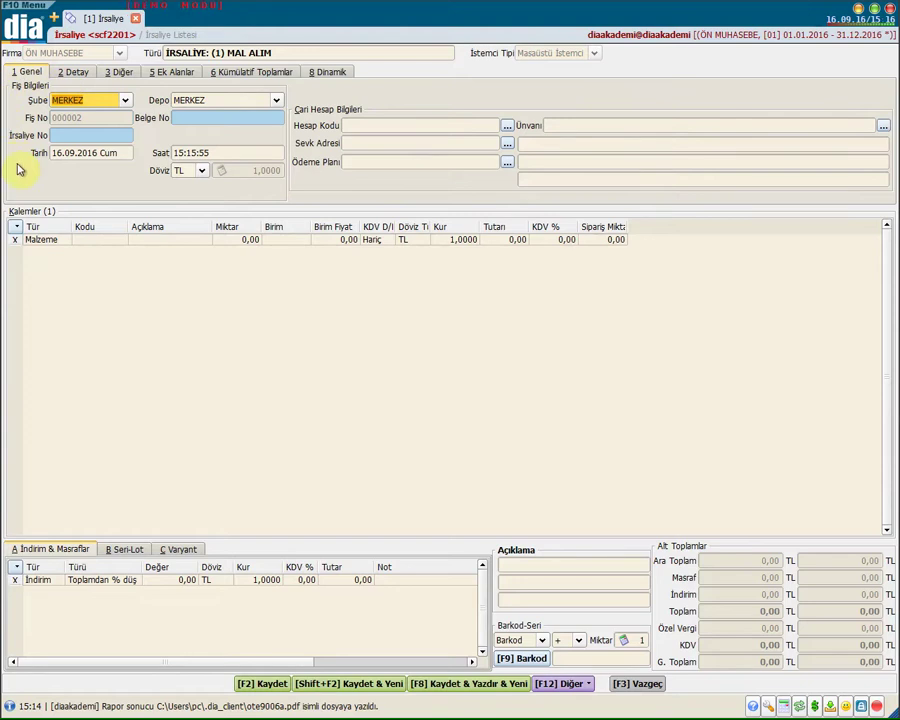
- Keep MERKEZ as the note's branch and select MERKEZ as its warehouse (Depo)
{"action": "left_click", "coordinate": [126, 100]}
{"action": "left_click", "coordinate": [150, 97]}
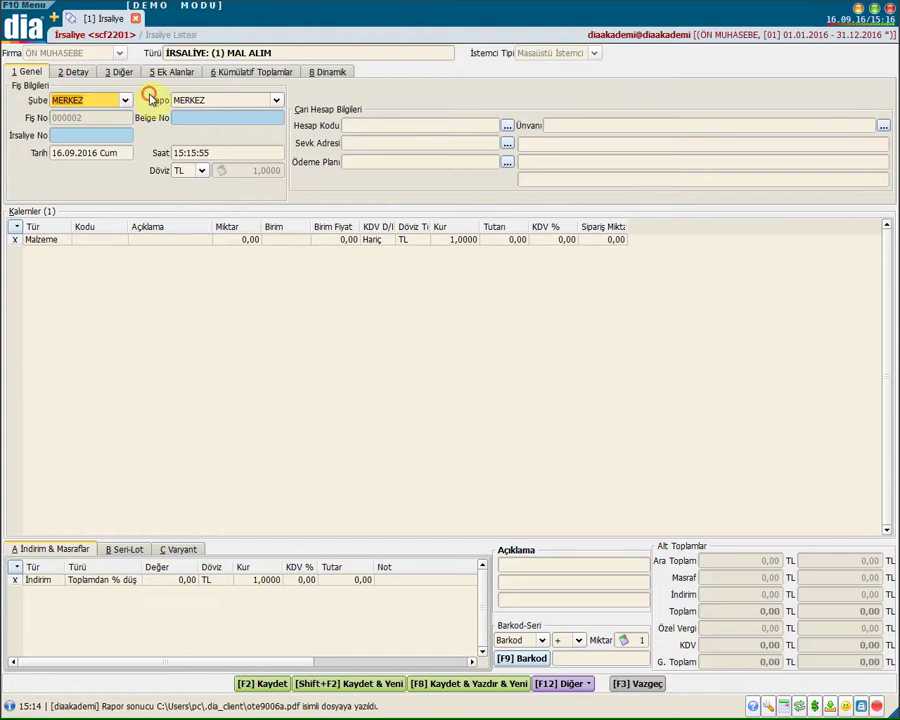
{"action": "left_click", "coordinate": [270, 101]}
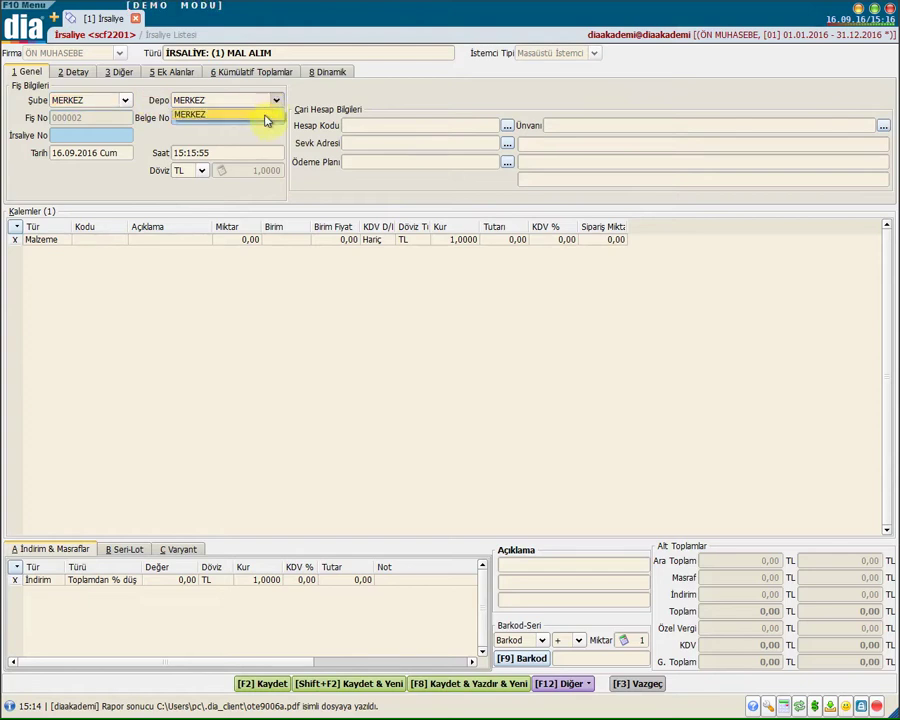
{"action": "left_click", "coordinate": [267, 118]}
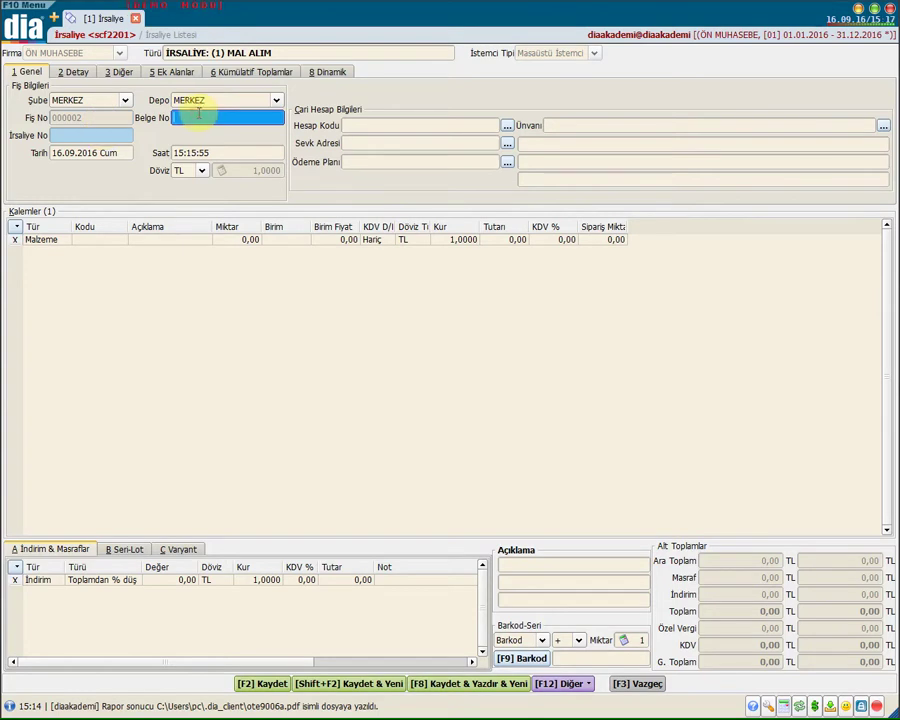
- Go through the note's İrsaliye No, date and time fields and choose TL as the currency
{"action": "left_click", "coordinate": [65, 139]}
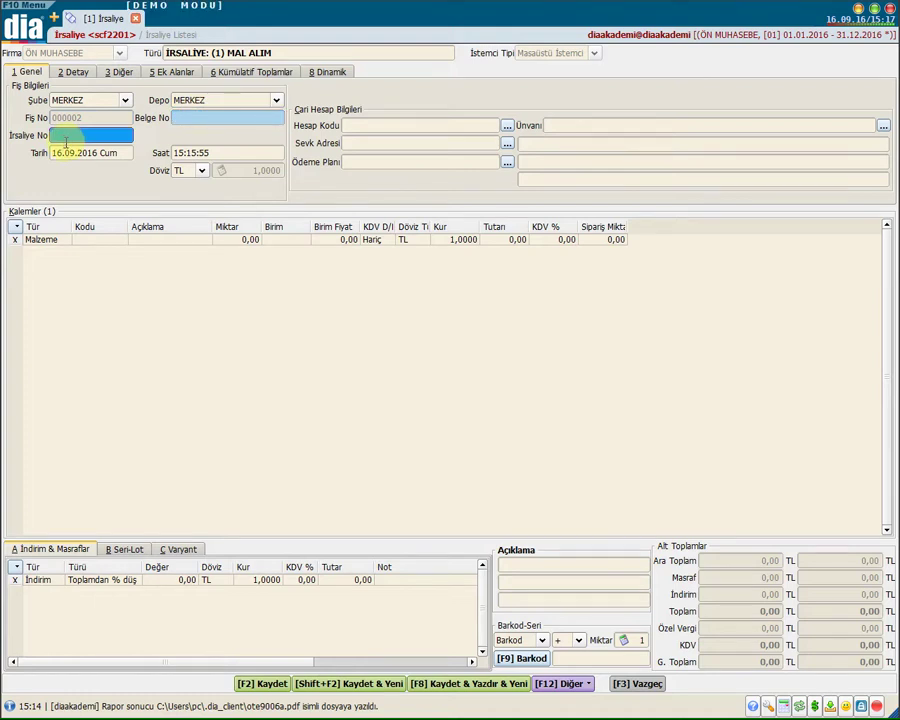
{"action": "left_click", "coordinate": [122, 153]}
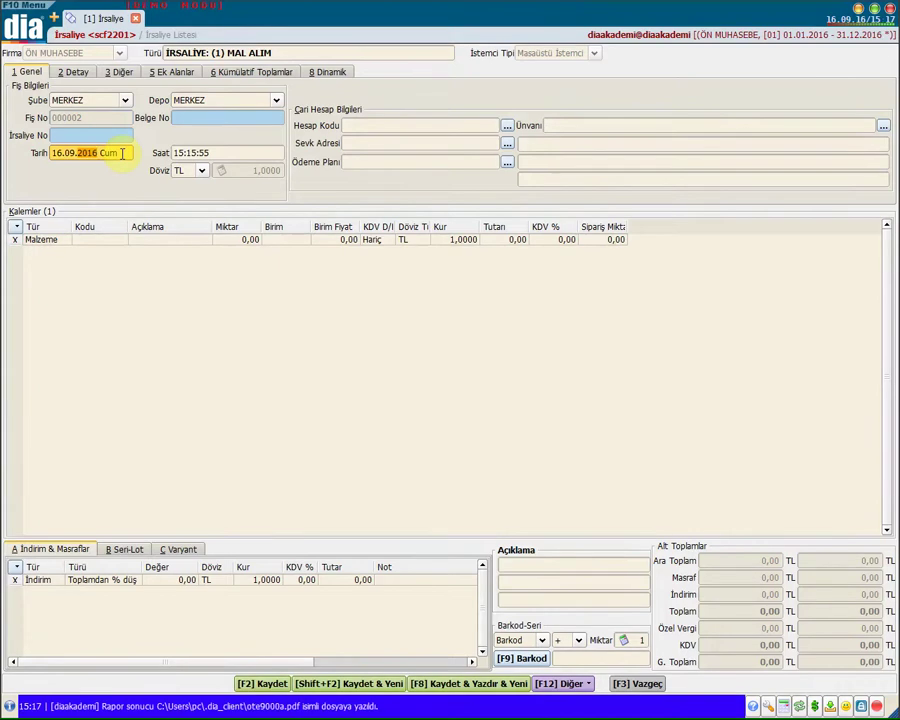
{"action": "left_click", "coordinate": [213, 152]}
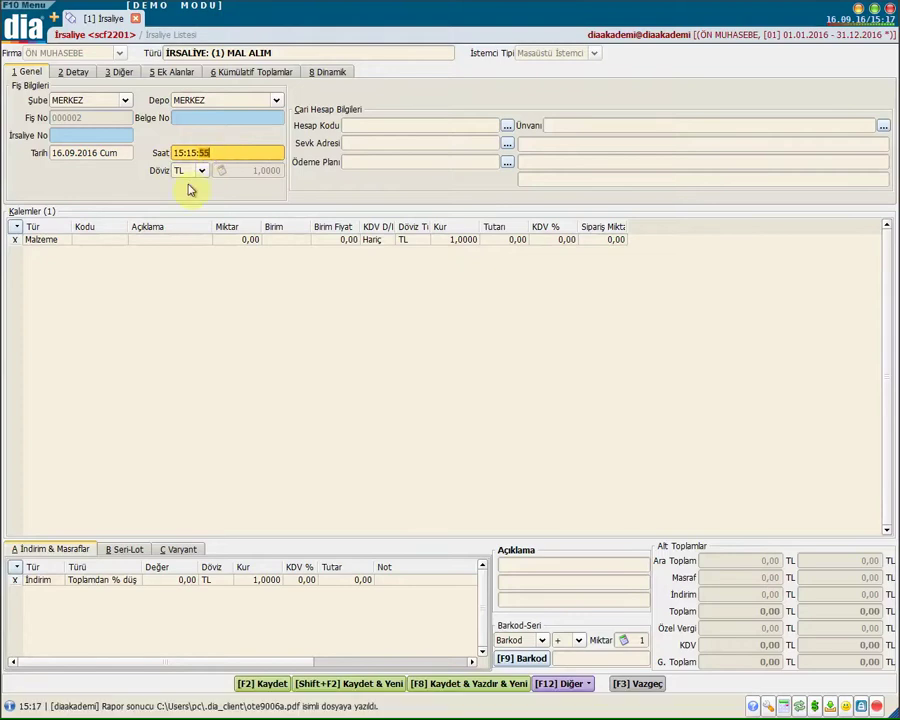
{"action": "left_click", "coordinate": [201, 172]}
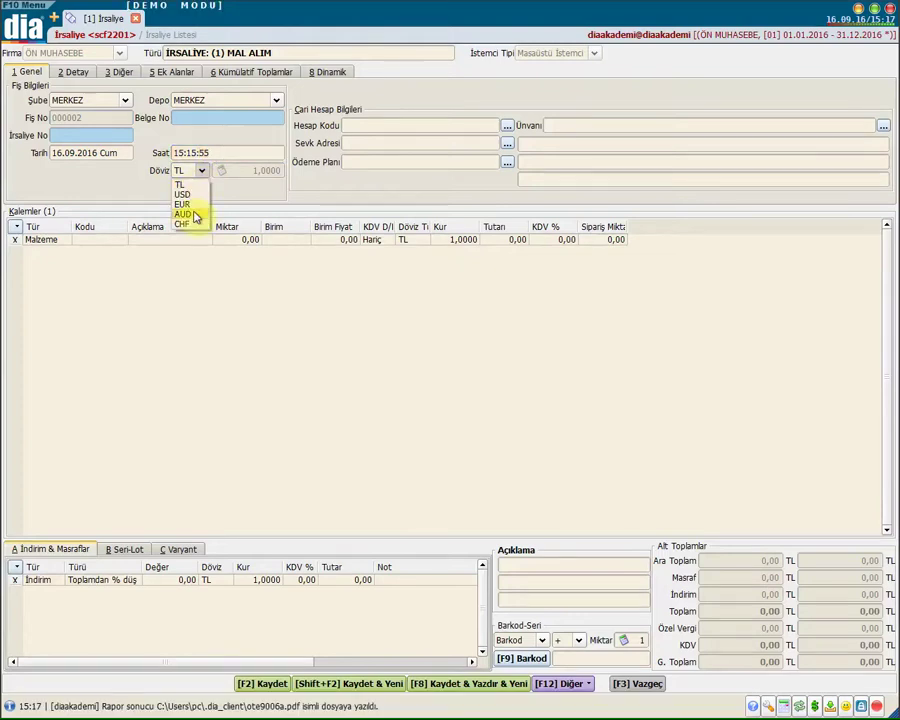
{"action": "left_click", "coordinate": [184, 184]}
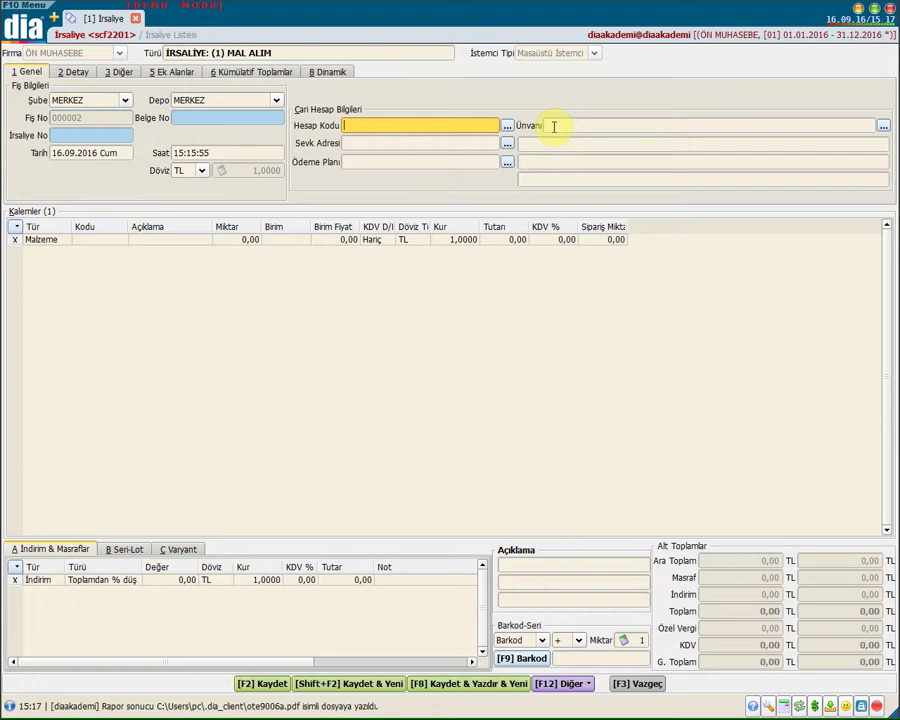
- Select URLA BOYA MADDELERİ İNŞAAT A.Ş. as the note's current account and go through the shipping address and payment plan fields
{"action": "double_click", "coordinate": [481, 126]}
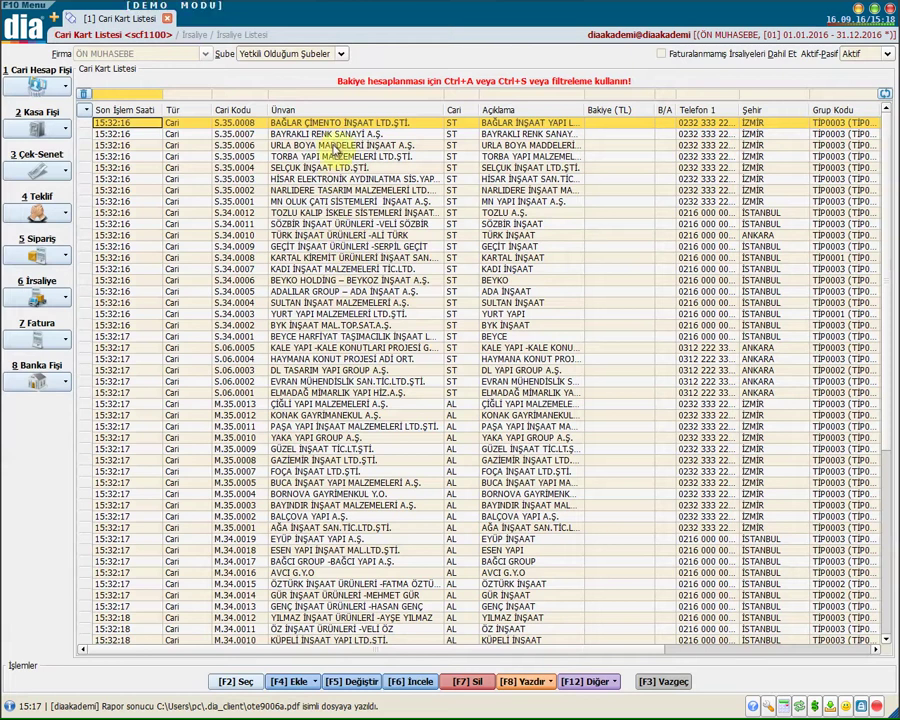
{"action": "double_click", "coordinate": [333, 145]}
{"action": "double_click", "coordinate": [474, 143]}
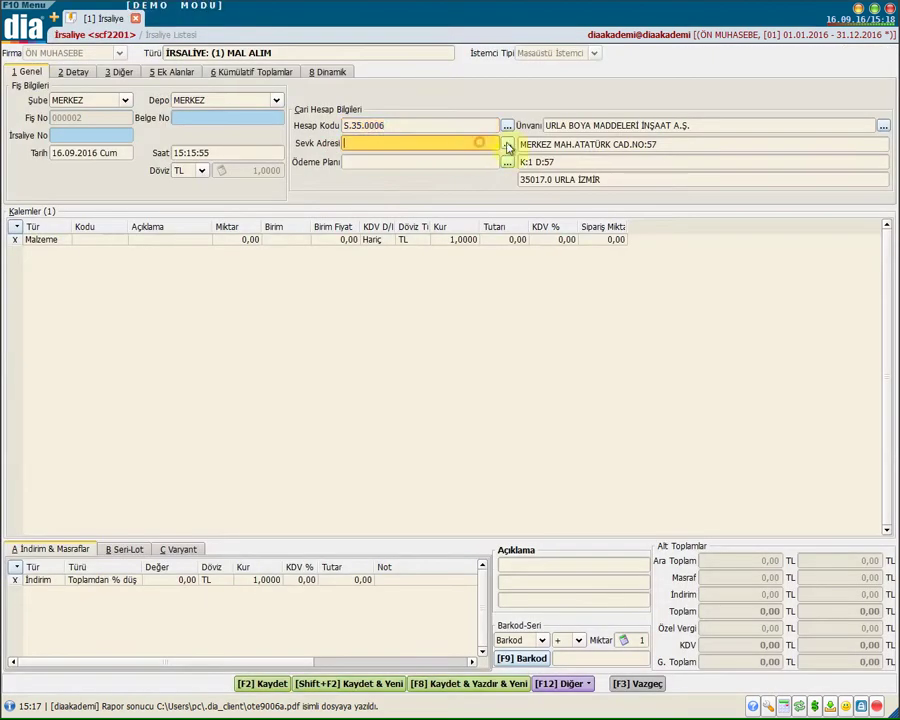
{"action": "left_click", "coordinate": [510, 680]}
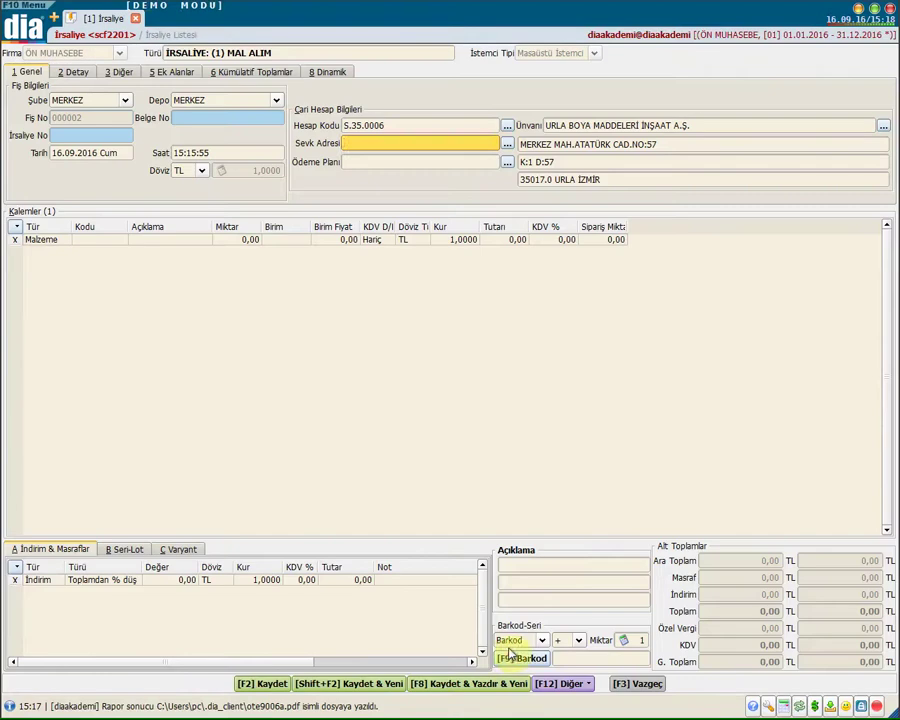
{"action": "left_click", "coordinate": [416, 161]}
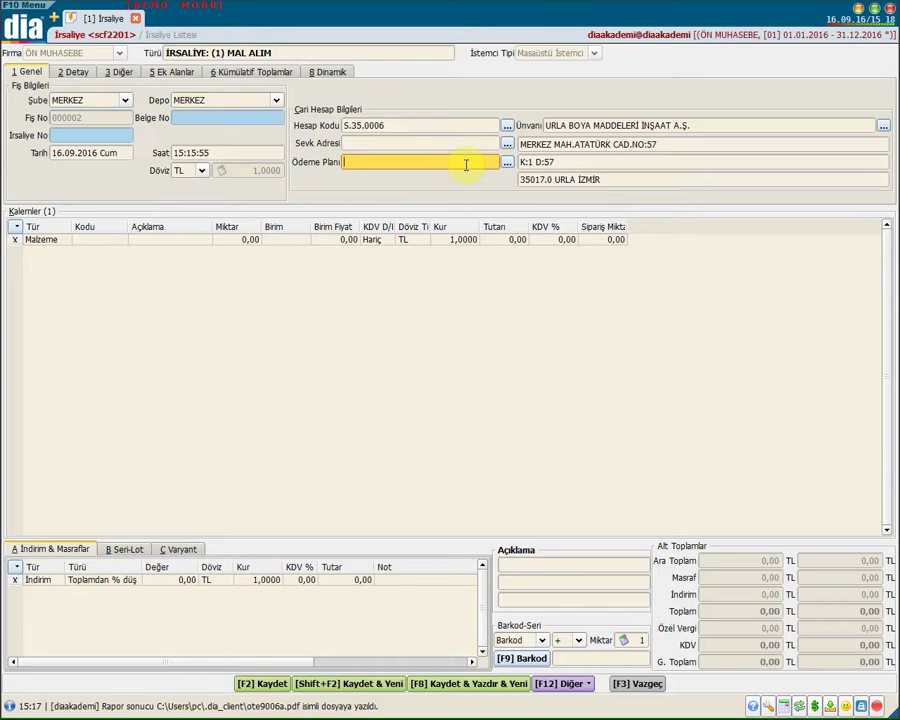
- Examine the list of optional columns available for the line items table (Kalemler)
{"action": "left_click", "coordinate": [87, 244]}
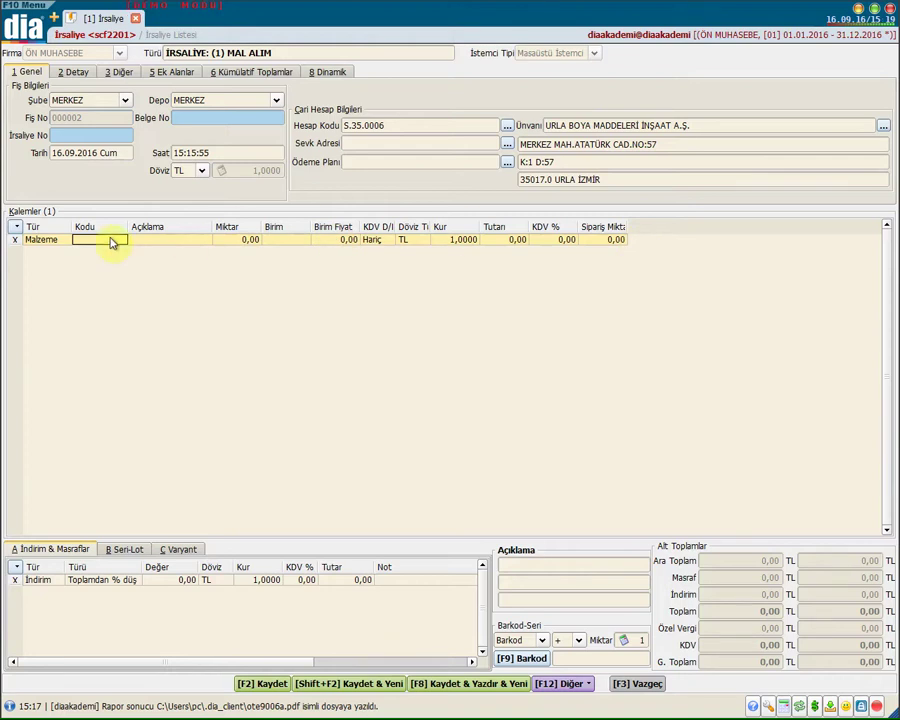
{"action": "left_click", "coordinate": [17, 229]}
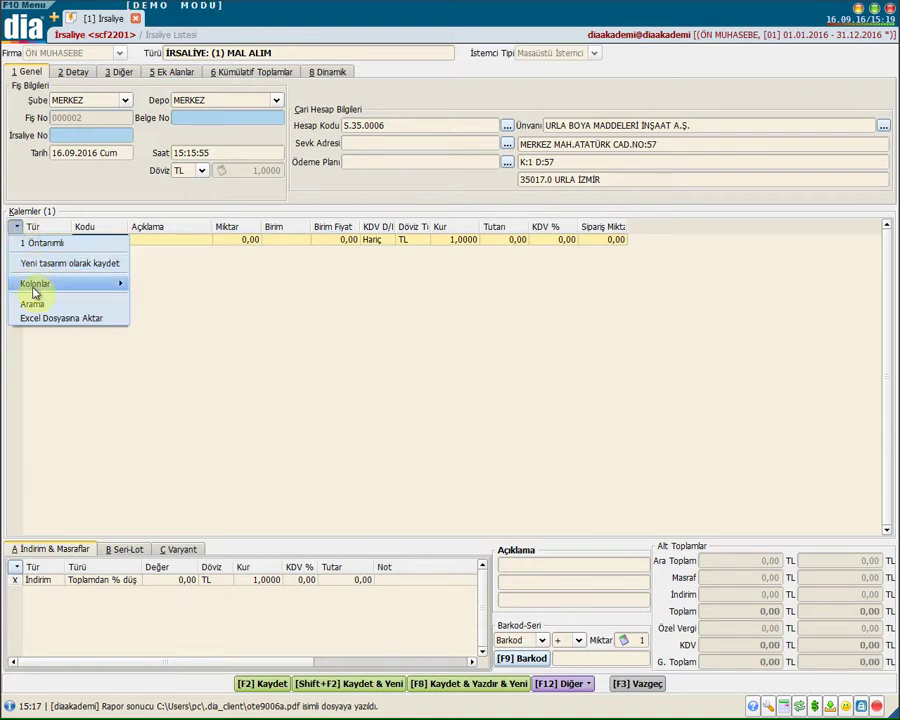
{"action": "mouse_move", "coordinate": [33, 287]}
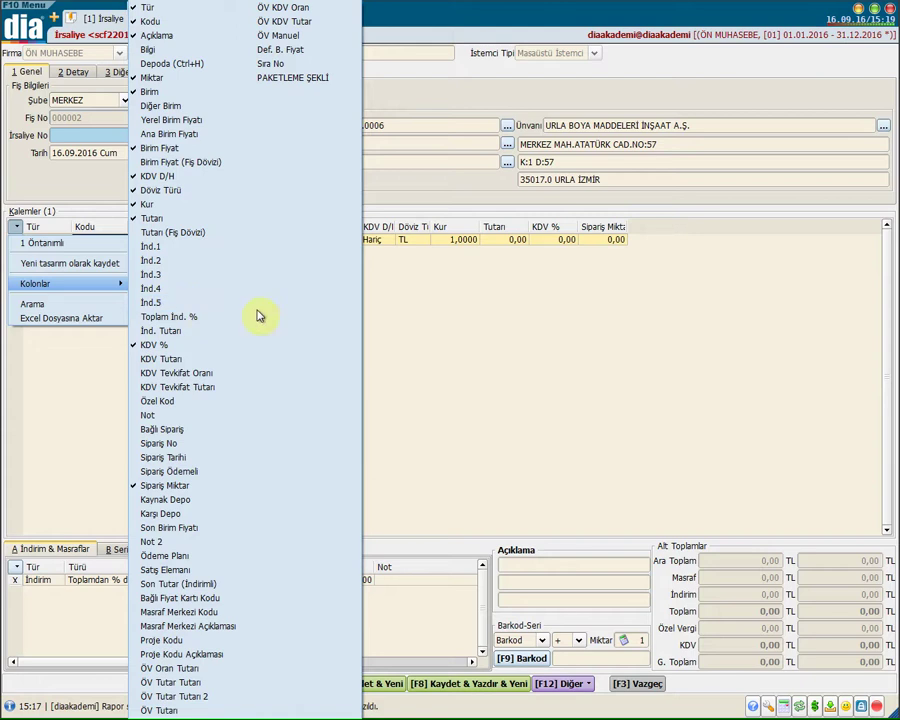
{"action": "left_click", "coordinate": [422, 310]}
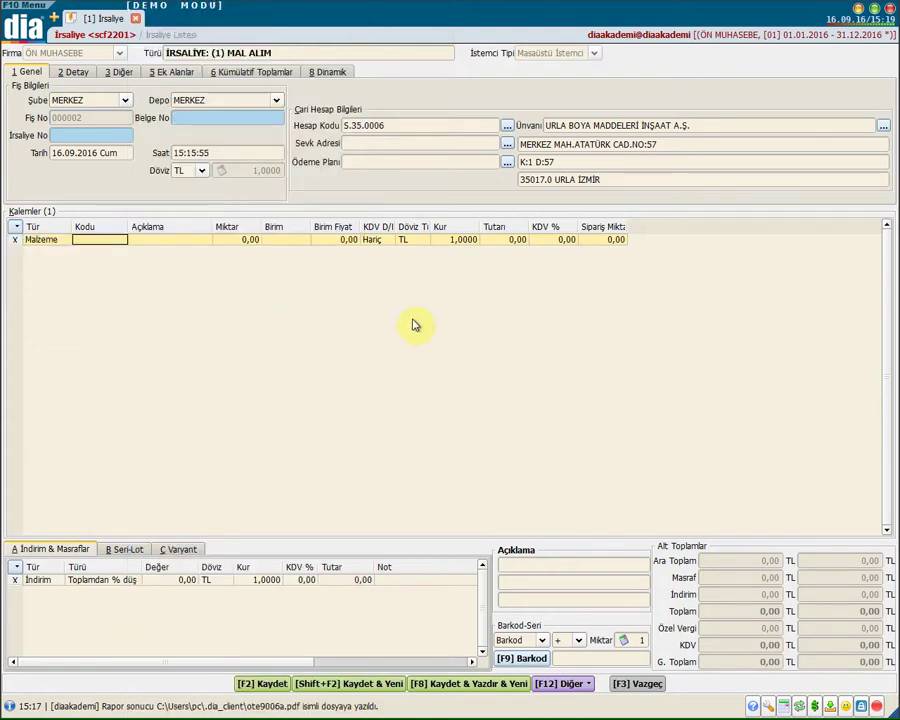
- Add materials 000001 through 000005 to the note's line items at once with Toplu Malzeme Seç
{"action": "left_click", "coordinate": [100, 240]}
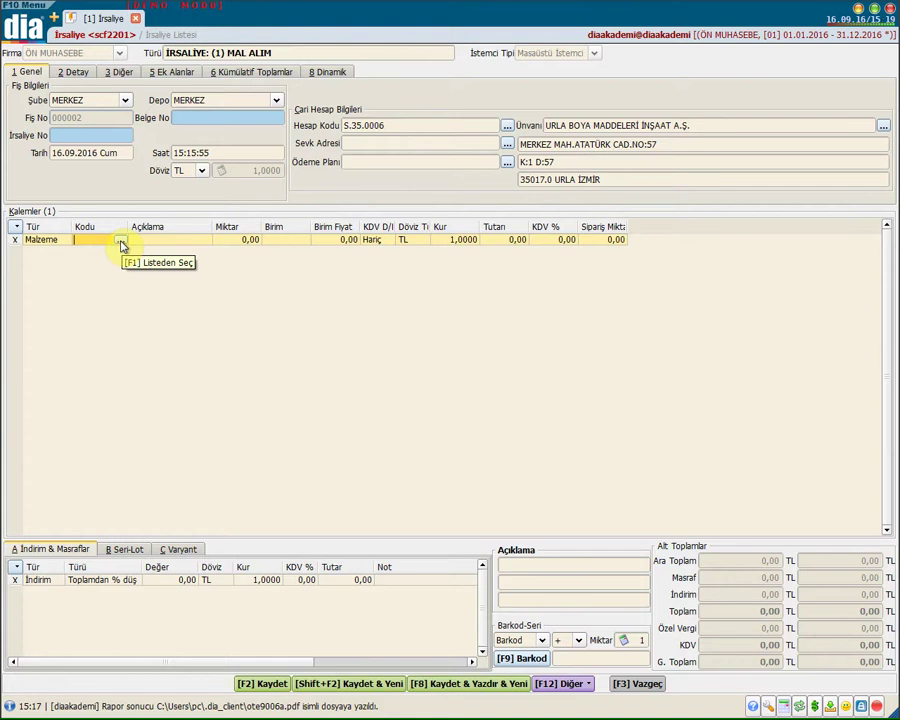
{"action": "left_click", "coordinate": [565, 683]}
{"action": "mouse_move", "coordinate": [628, 582]}
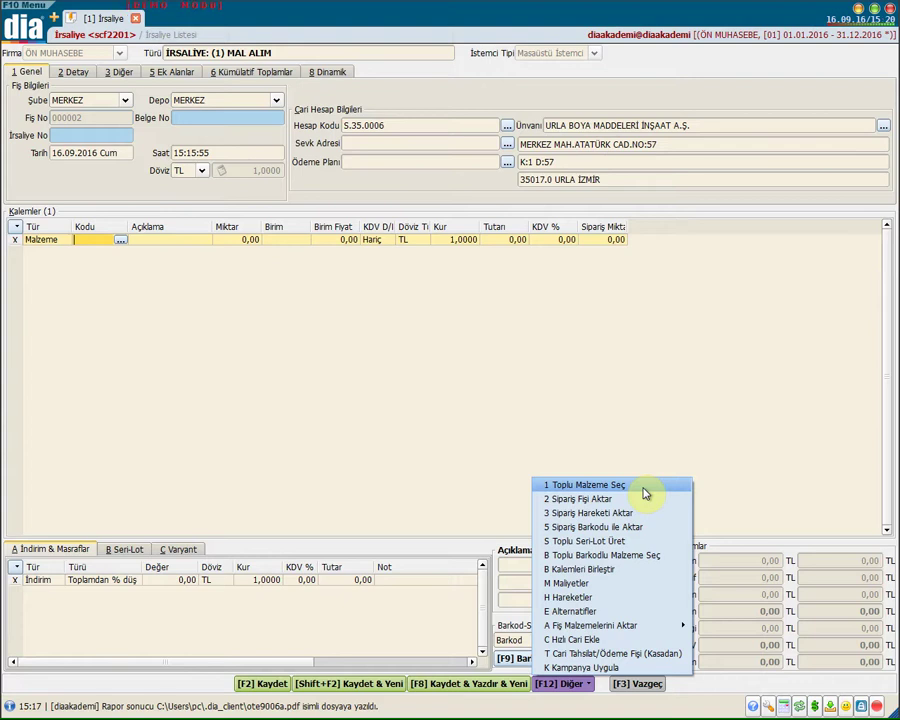
{"action": "left_click", "coordinate": [645, 492]}
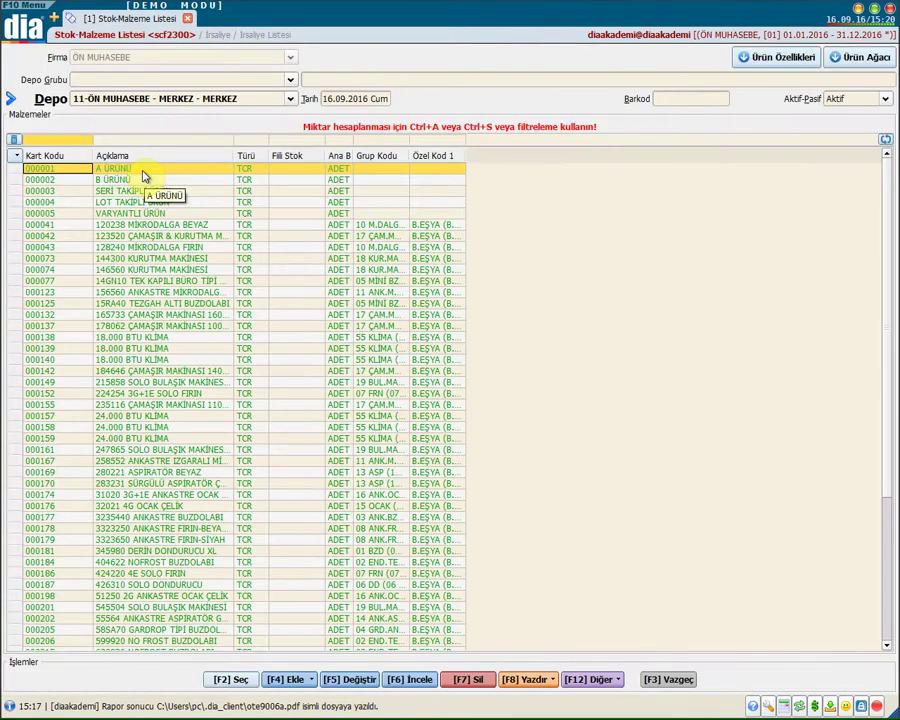
{"action": "key", "text": "space"}
{"action": "key", "text": "space"}
{"action": "key", "text": "space"}
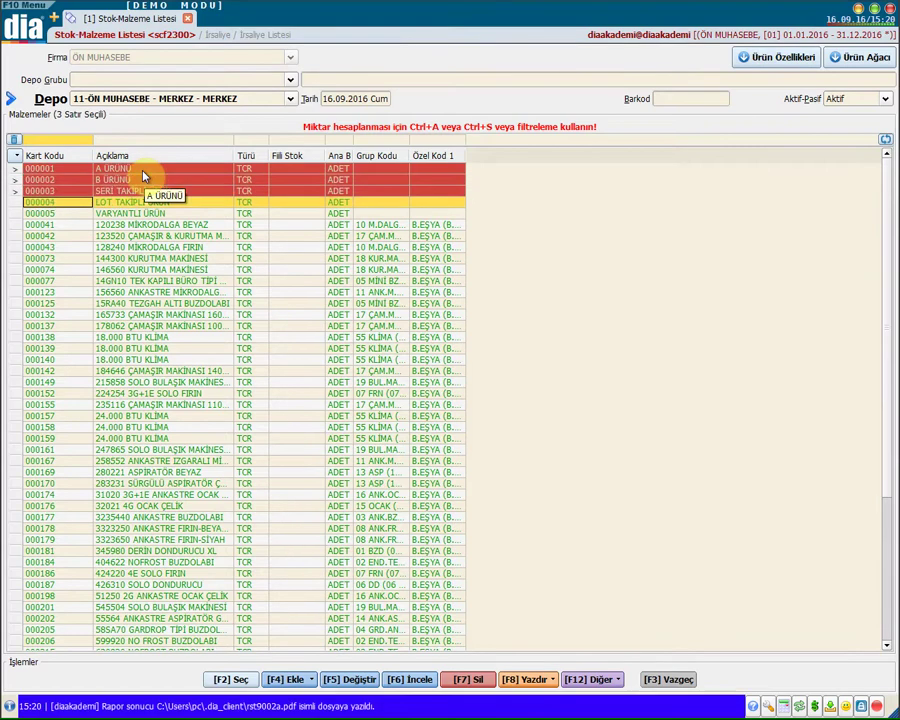
{"action": "key", "text": "space"}
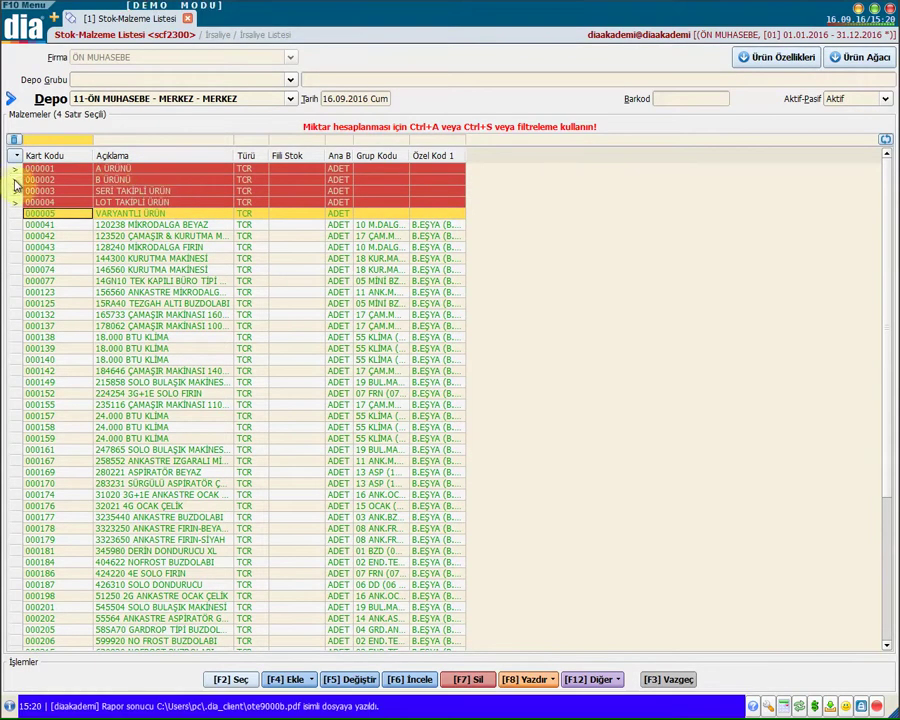
{"action": "key", "text": "space"}
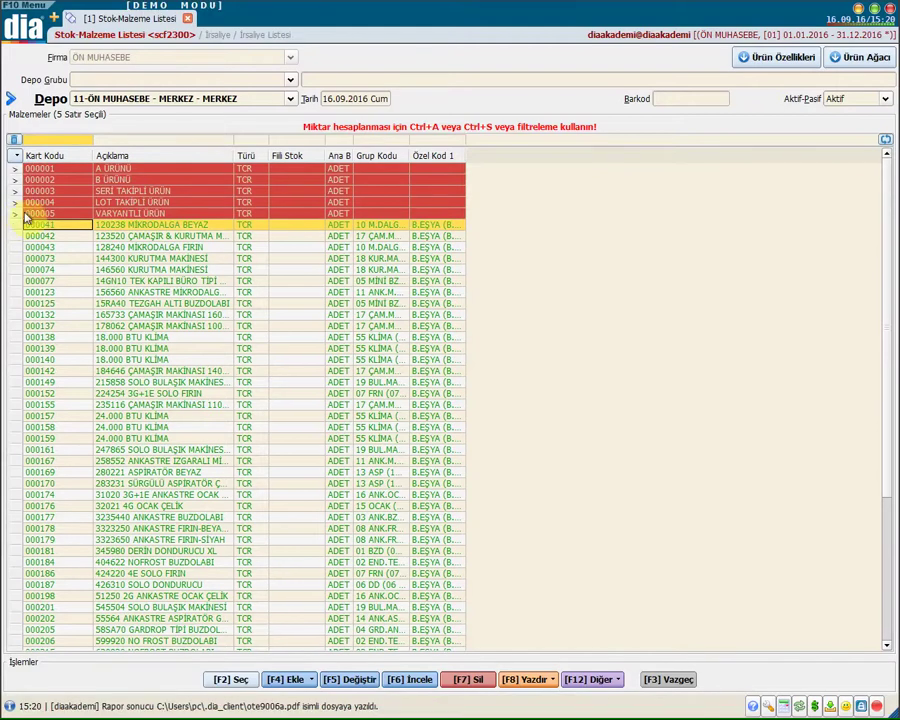
{"action": "key", "text": "F2"}
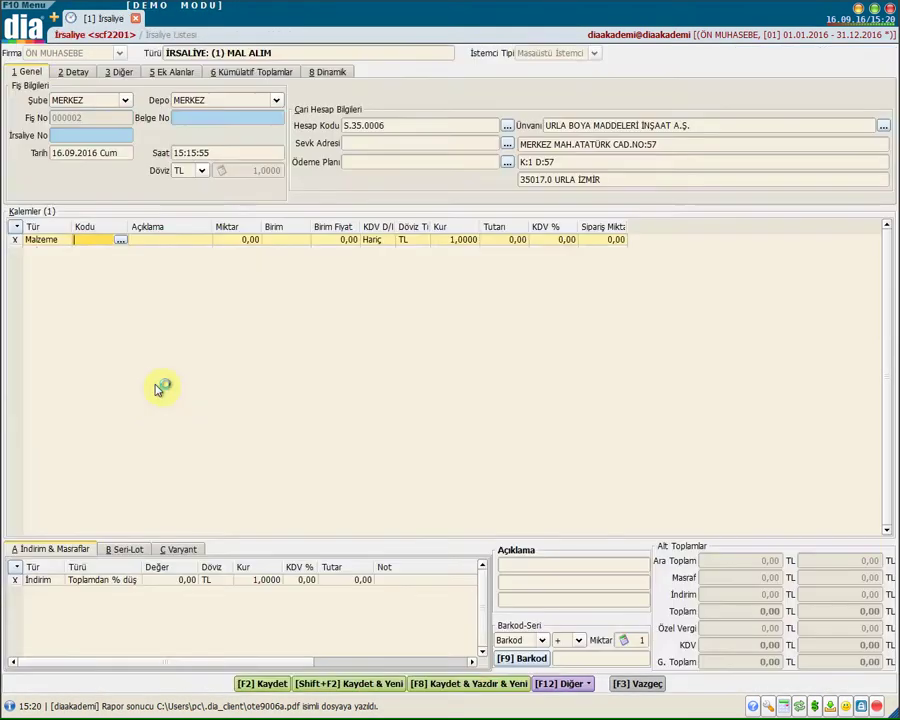
{"action": "left_click", "coordinate": [198, 274]}
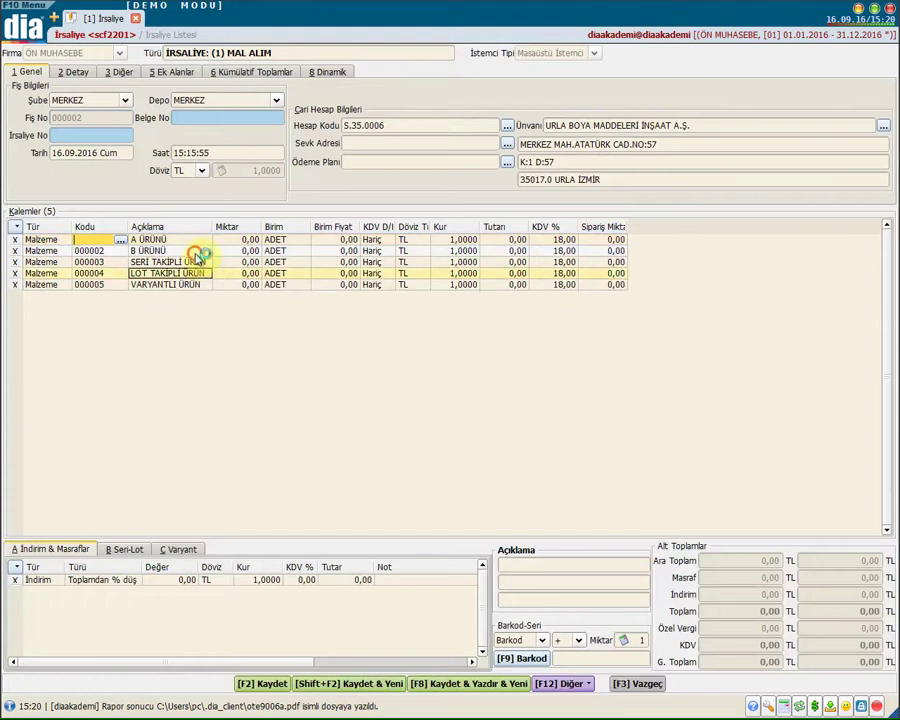
{"action": "left_click", "coordinate": [198, 251]}
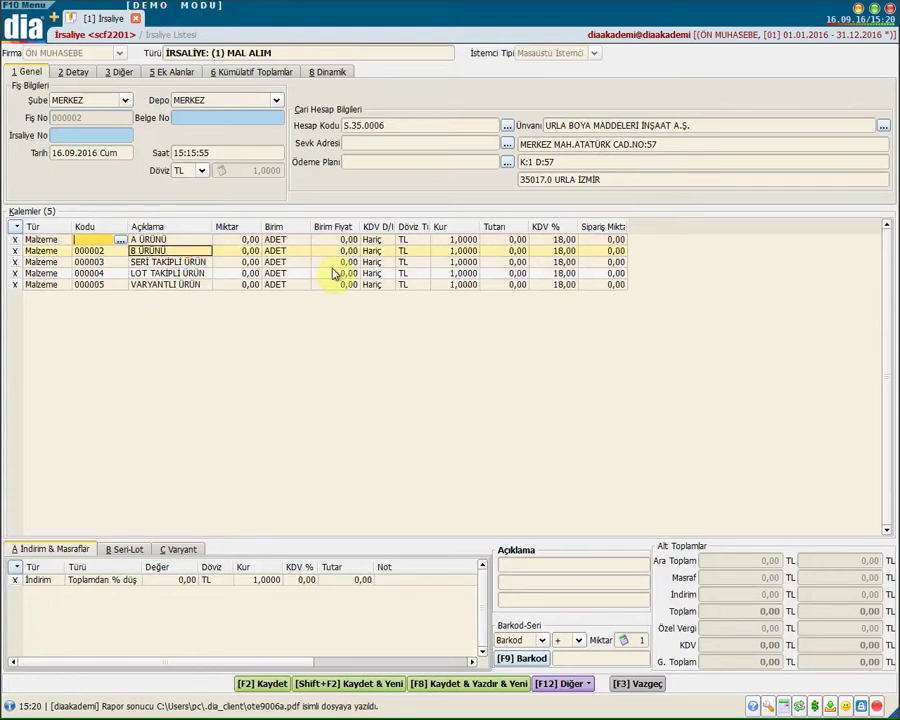
{"action": "left_click", "coordinate": [172, 275]}
{"action": "key", "text": "Up"}
{"action": "key", "text": "Up"}
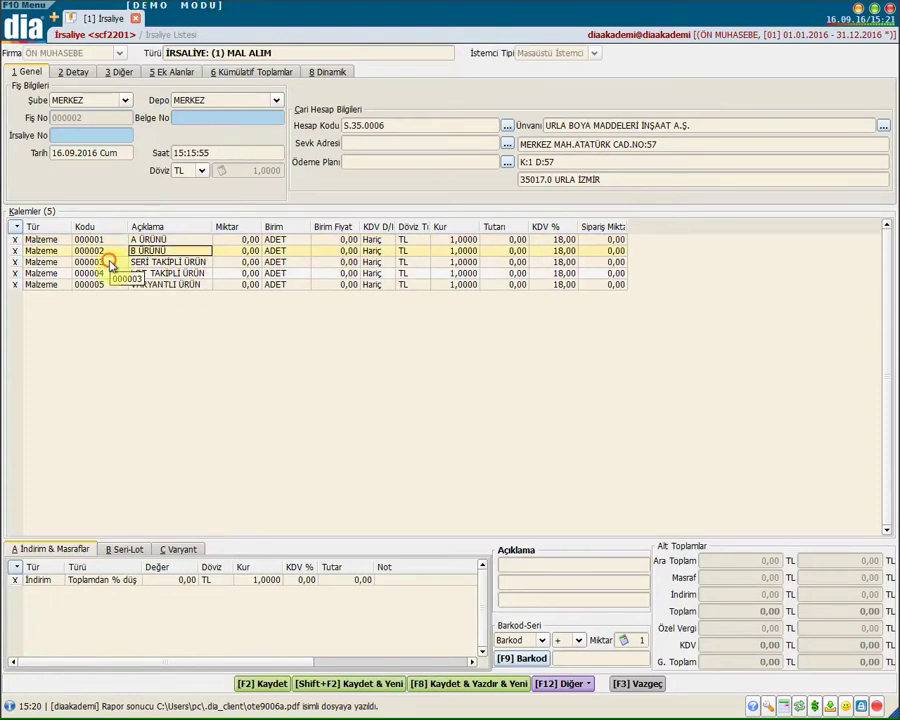
- Insert a new line above SERİ TAKİPLİ ÜRÜN and choose material 000073 for it from the stock list
{"action": "left_click", "coordinate": [112, 262]}
{"action": "left_click", "coordinate": [104, 252]}
{"action": "left_click", "coordinate": [110, 262]}
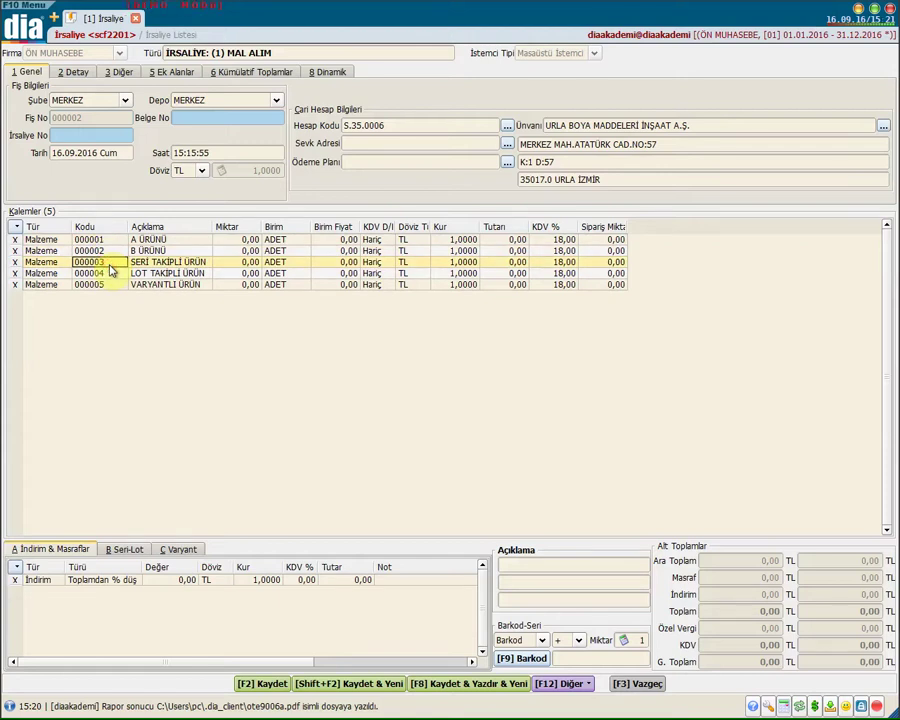
{"action": "key", "text": "Insert"}
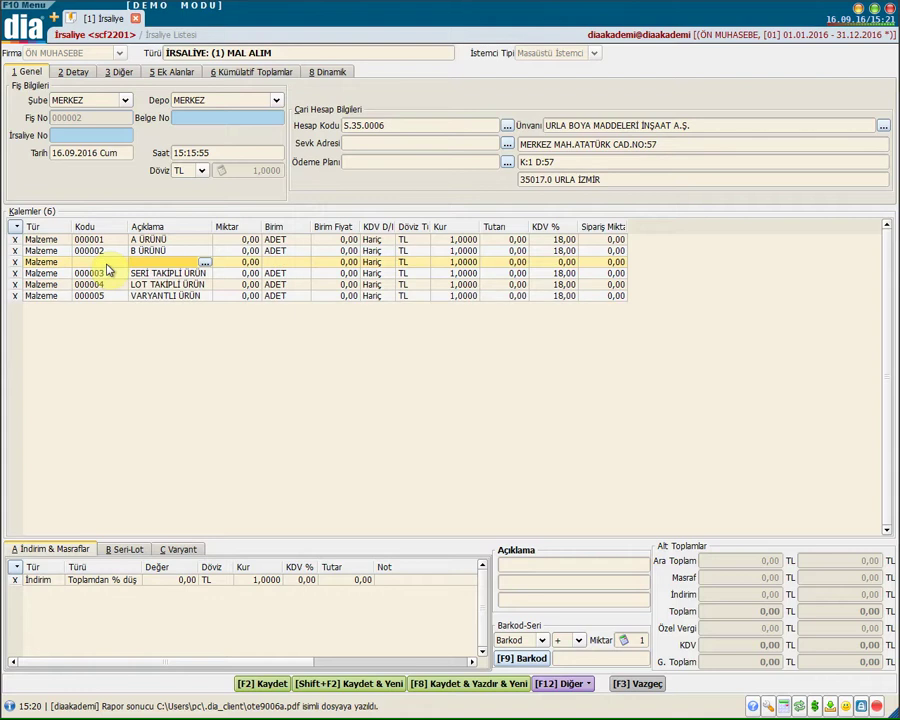
{"action": "left_click", "coordinate": [108, 261]}
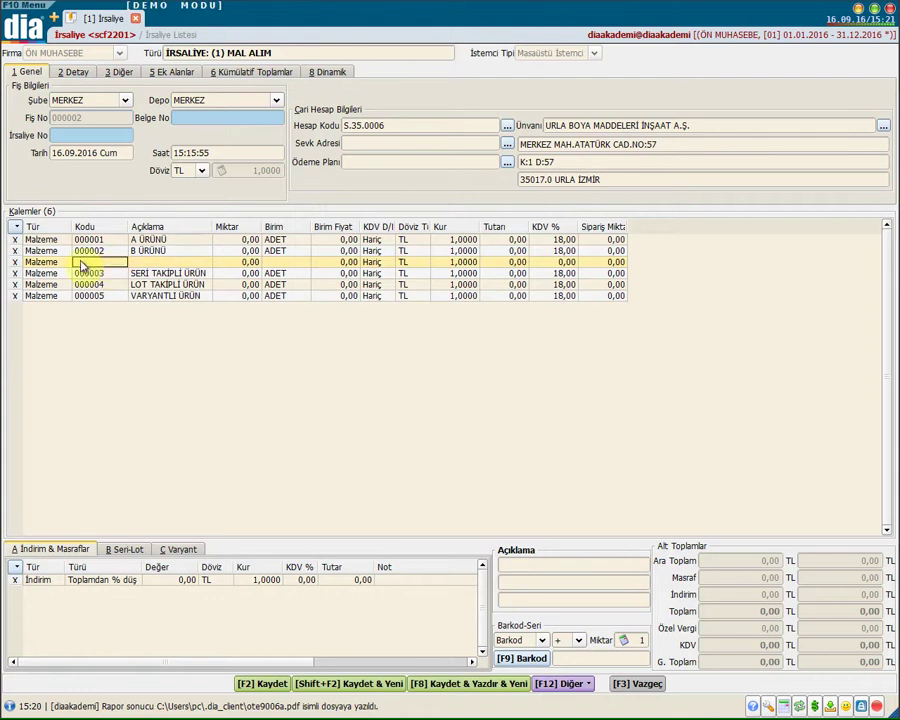
{"action": "left_click", "coordinate": [121, 263]}
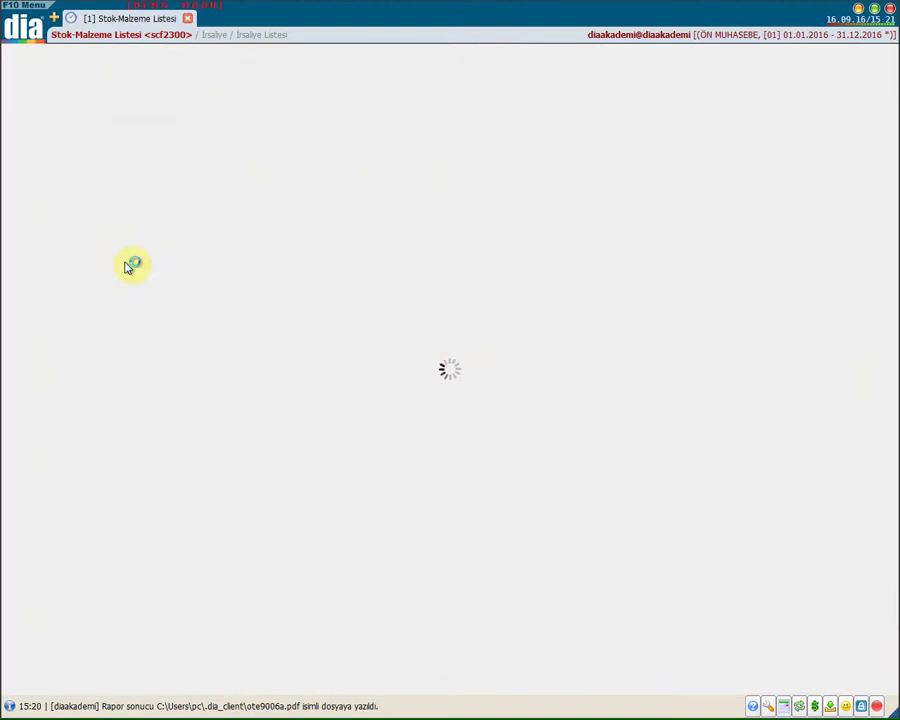
{"action": "double_click", "coordinate": [127, 263]}
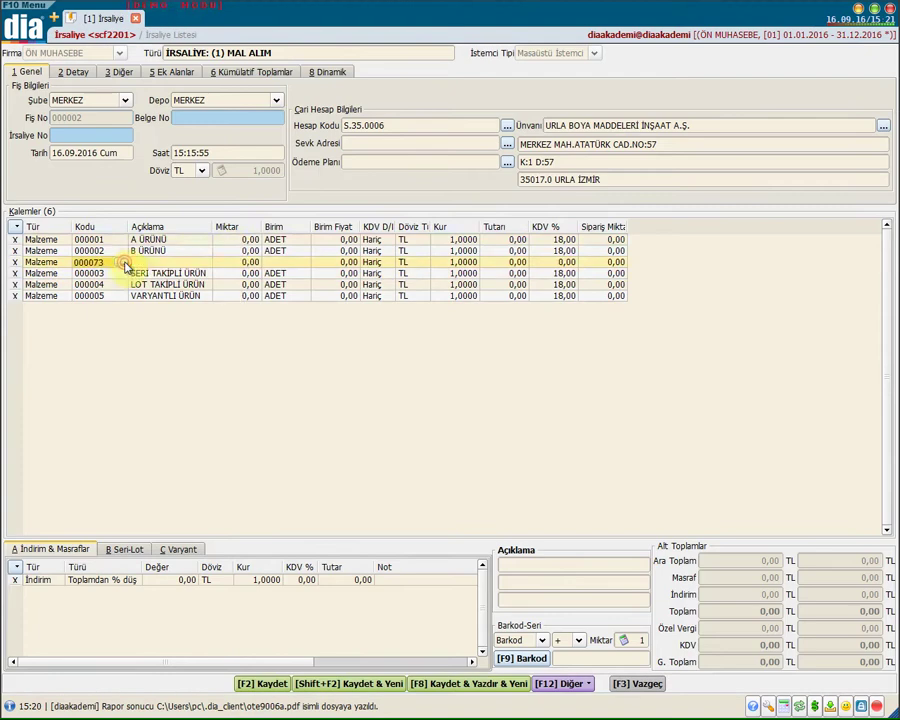
- Set the quantity (Miktar) of all the material lines to 2, starting from A ÜRÜNÜ
{"action": "left_click", "coordinate": [228, 242]}
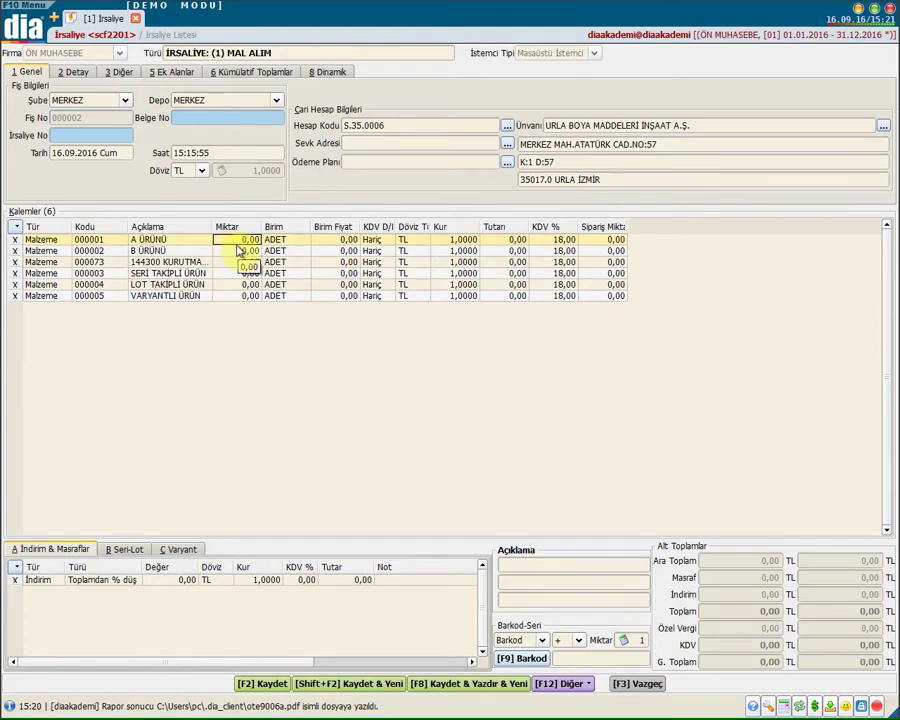
{"action": "type", "text": "2"}
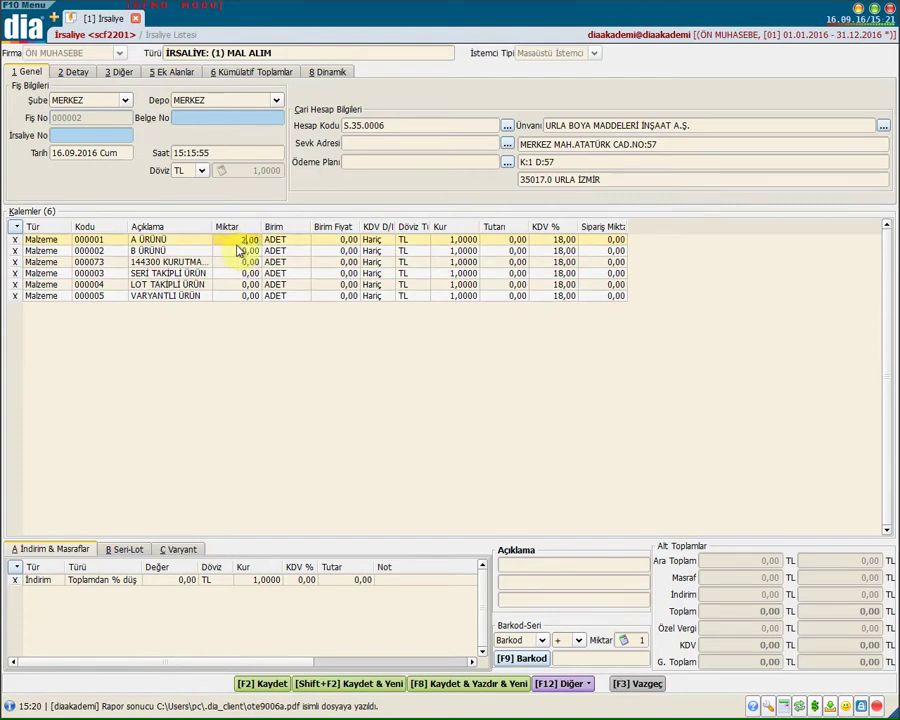
{"action": "key", "text": "Return"}
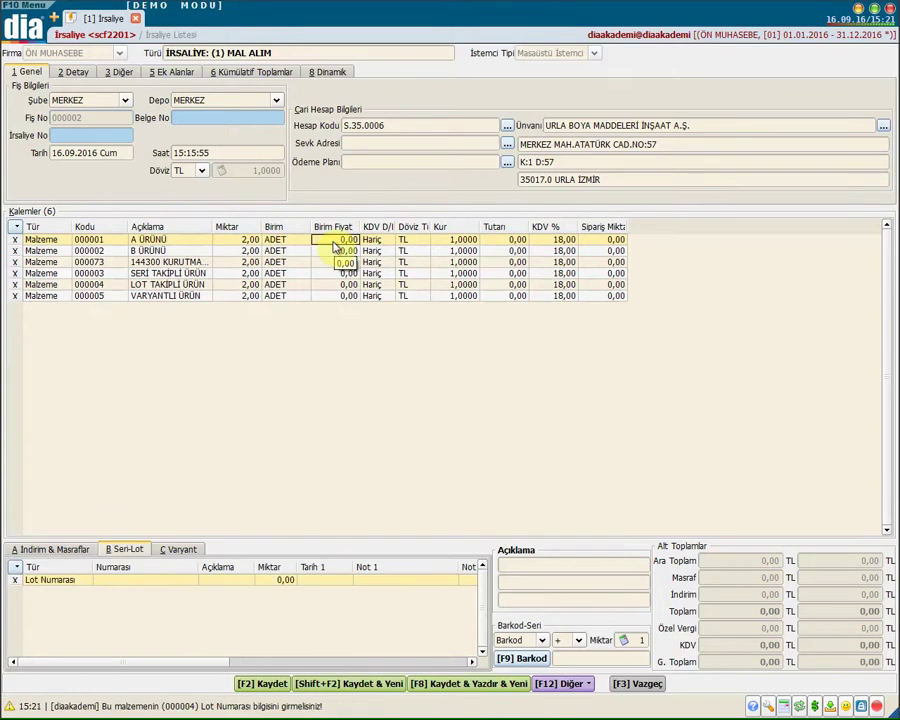
- Fill A ÜRÜNÜ's unit price from its fixed price Fiyat 1
{"action": "right_click", "coordinate": [336, 247]}
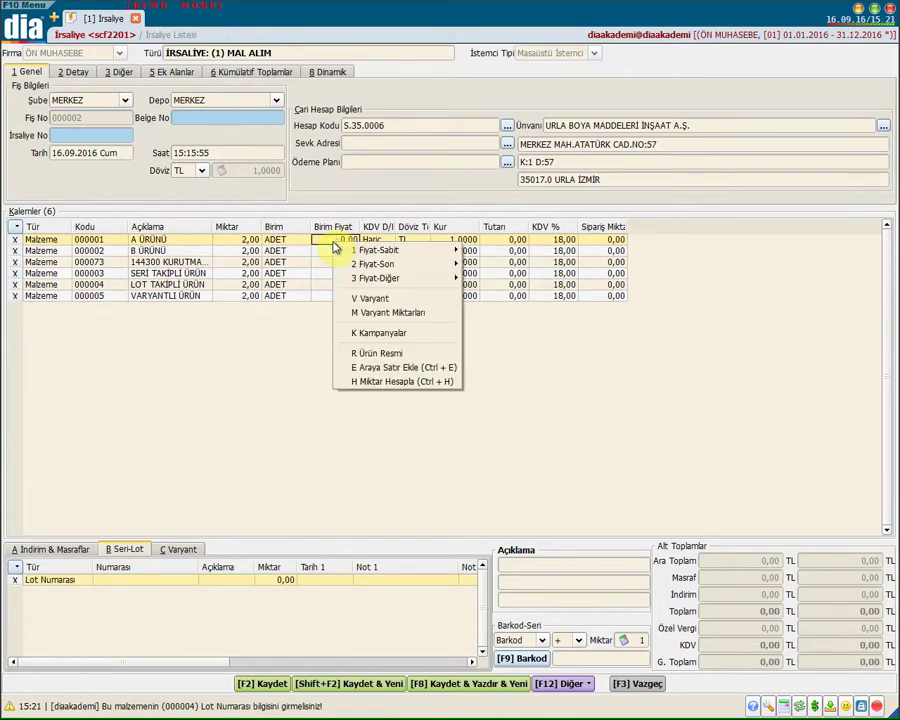
{"action": "mouse_move", "coordinate": [357, 250]}
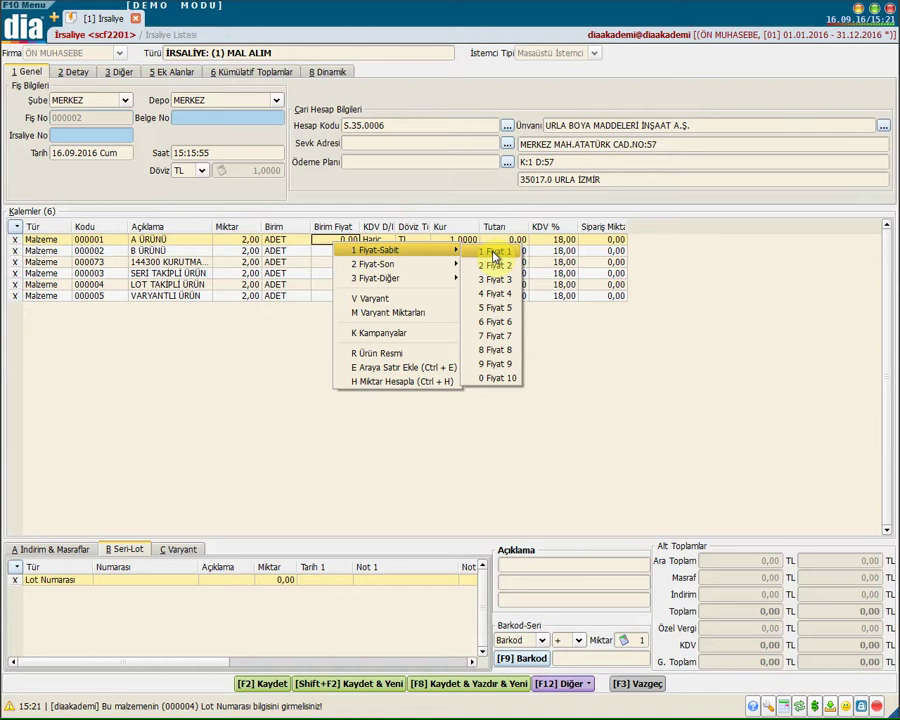
{"action": "left_click", "coordinate": [494, 254]}
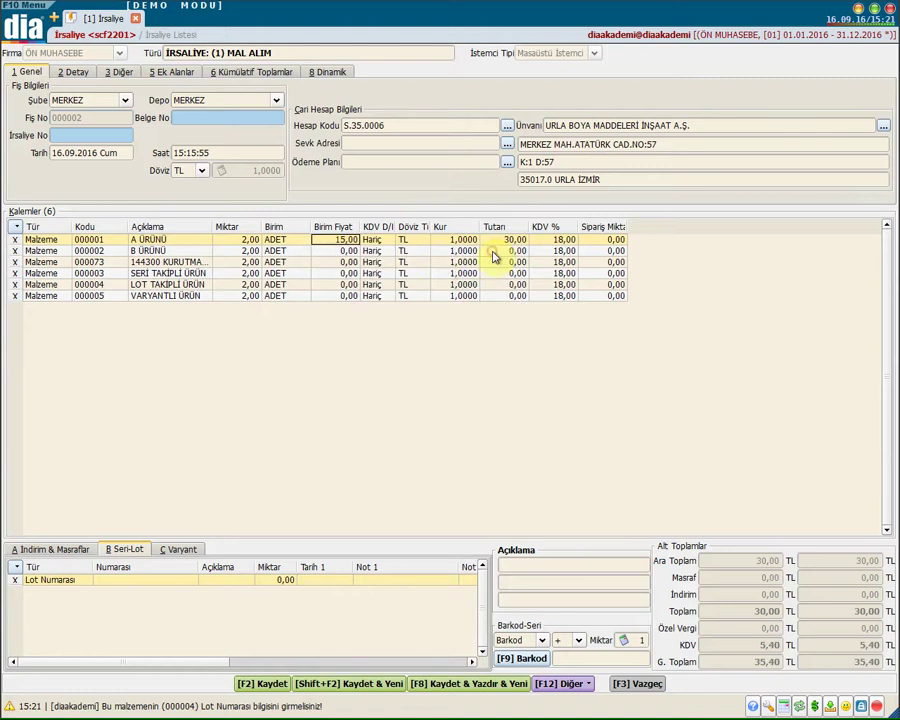
- Set the unit price of B ÜRÜNÜ to 20 and of material 000073 to 1500
{"action": "left_click", "coordinate": [337, 252]}
{"action": "type", "text": "20"}
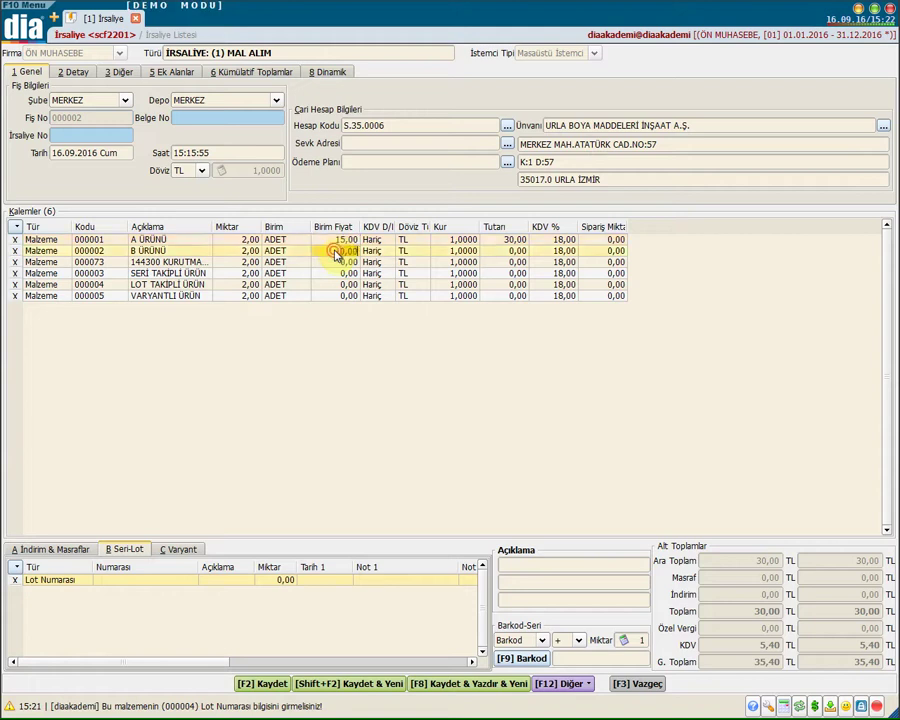
{"action": "left_click", "coordinate": [342, 261]}
{"action": "type", "text": "1500"}
{"action": "key", "text": "Return"}
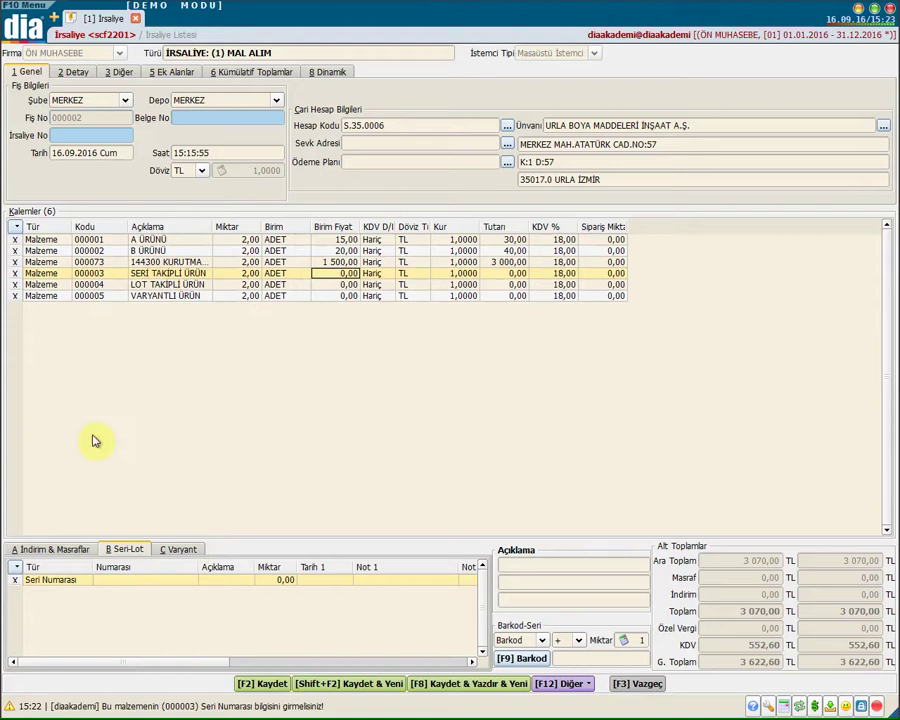
- Look at the available types for the note's discount and expense line (İndirim & Masraflar)
{"action": "left_click", "coordinate": [72, 550]}
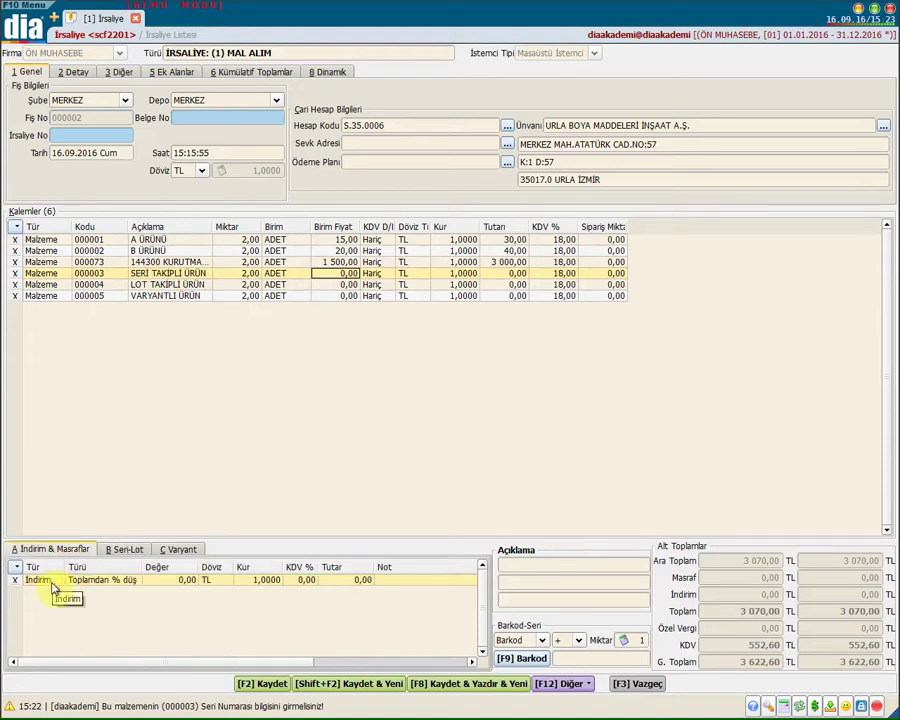
{"action": "left_click", "coordinate": [45, 581]}
{"action": "left_click", "coordinate": [57, 581]}
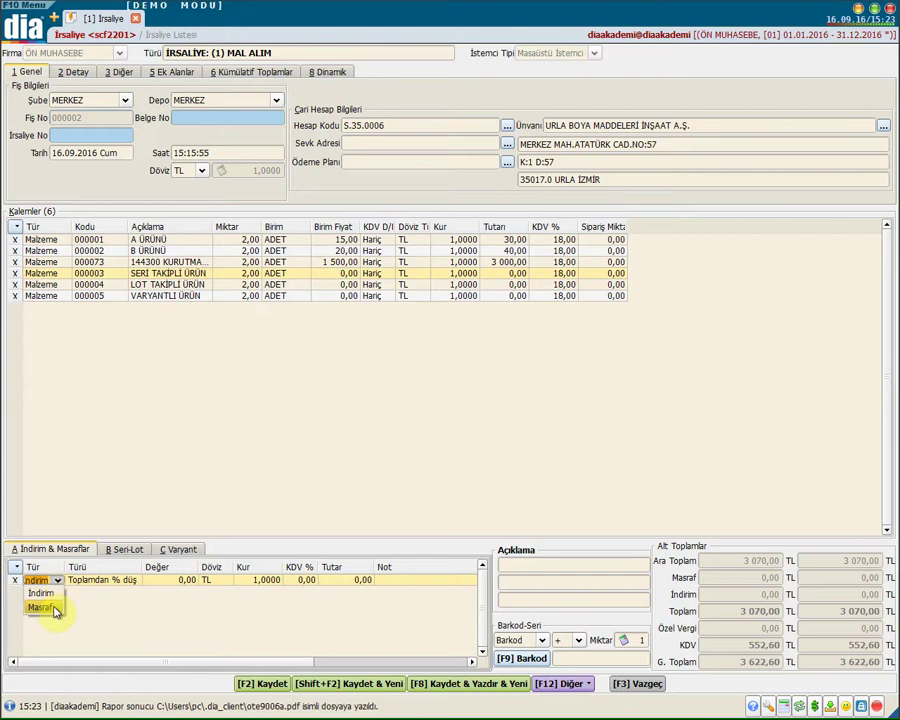
{"action": "left_click", "coordinate": [340, 428]}
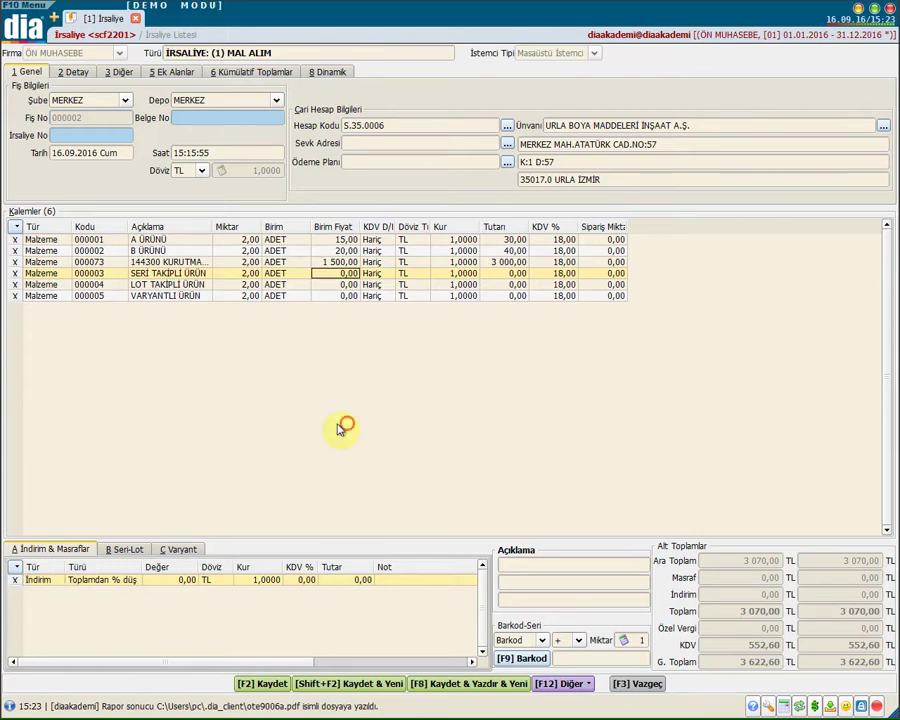
- Show the İnd.1, İnd.2, İnd.3, Toplam İnd. % and Bağlı Sipariş columns in the line items table
{"action": "left_click", "coordinate": [16, 227]}
{"action": "mouse_move", "coordinate": [32, 283]}
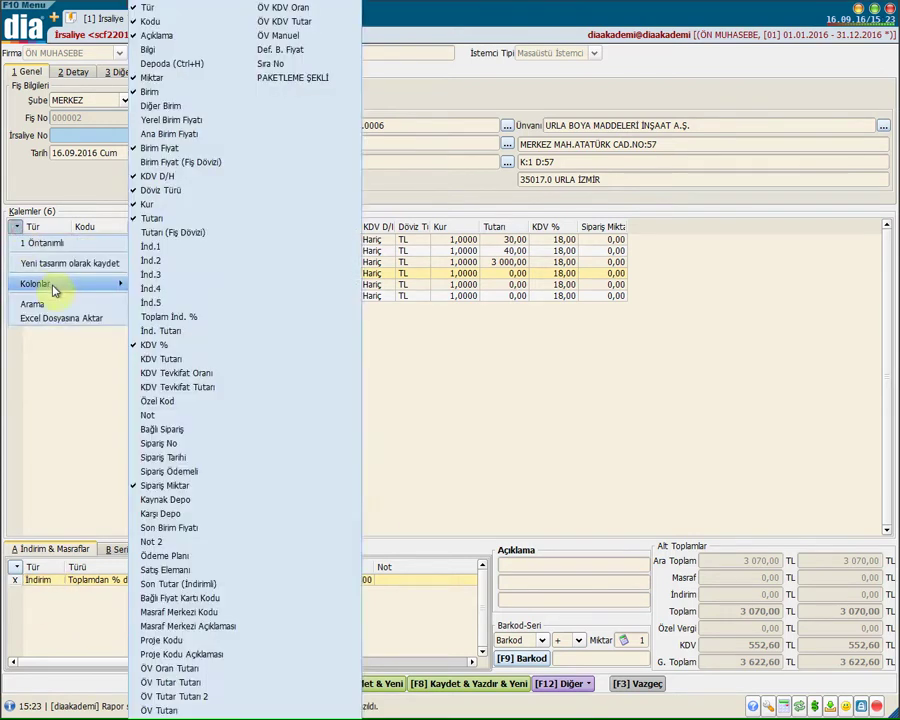
{"action": "left_click", "coordinate": [168, 249]}
{"action": "left_click", "coordinate": [162, 261]}
{"action": "left_click", "coordinate": [156, 274]}
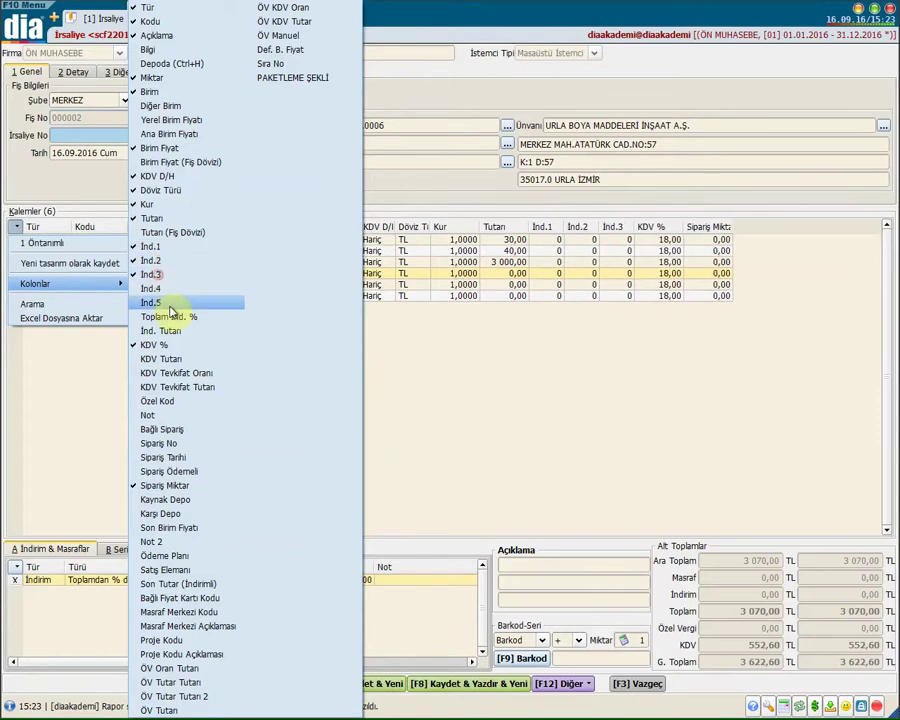
{"action": "left_click", "coordinate": [172, 317]}
{"action": "left_click", "coordinate": [180, 429]}
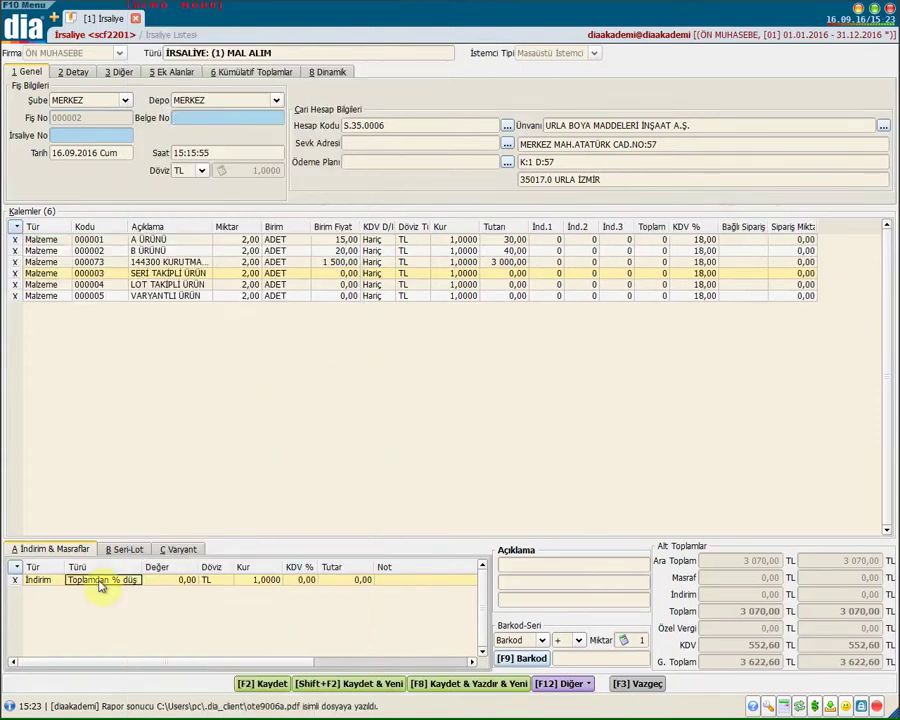
- Set the note's discount line to Toplamdan % düş with a value of 2
{"action": "left_click", "coordinate": [100, 581]}
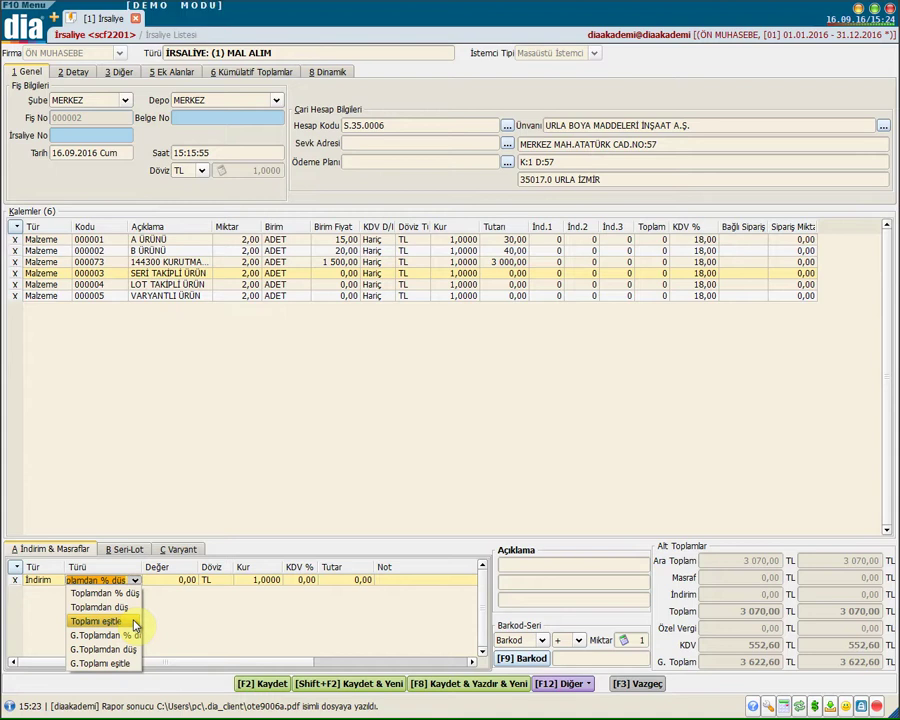
{"action": "left_click", "coordinate": [127, 595]}
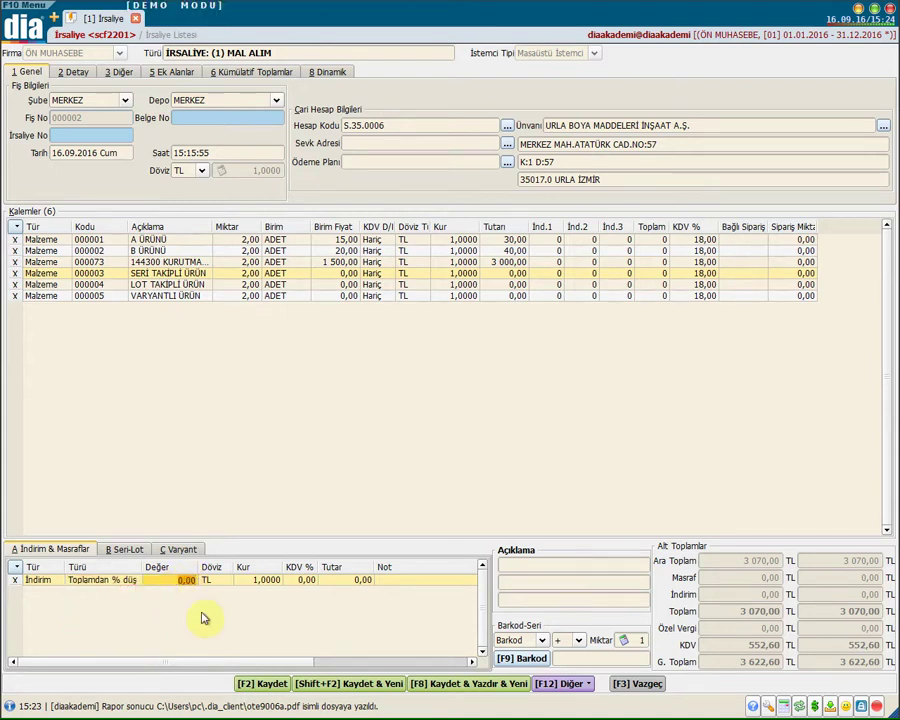
{"action": "type", "text": "2"}
{"action": "left_click", "coordinate": [369, 579]}
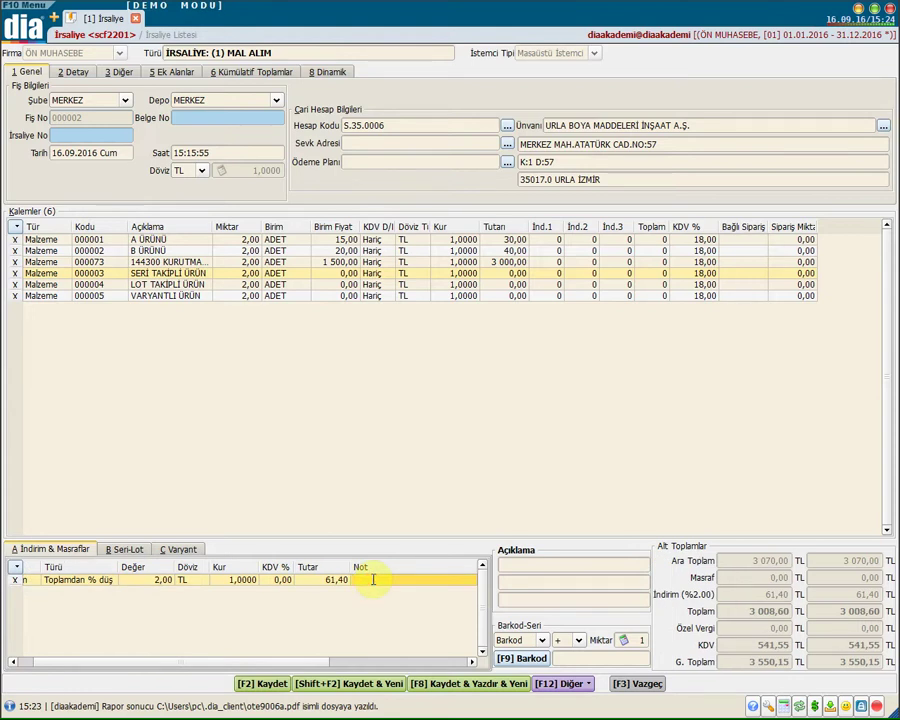
- Assign serial numbers BUZ134, BUZ135 and BUZ136 from the serial-lot list to SERİ TAKİPLİ ÜRÜN
{"action": "left_click", "coordinate": [133, 548]}
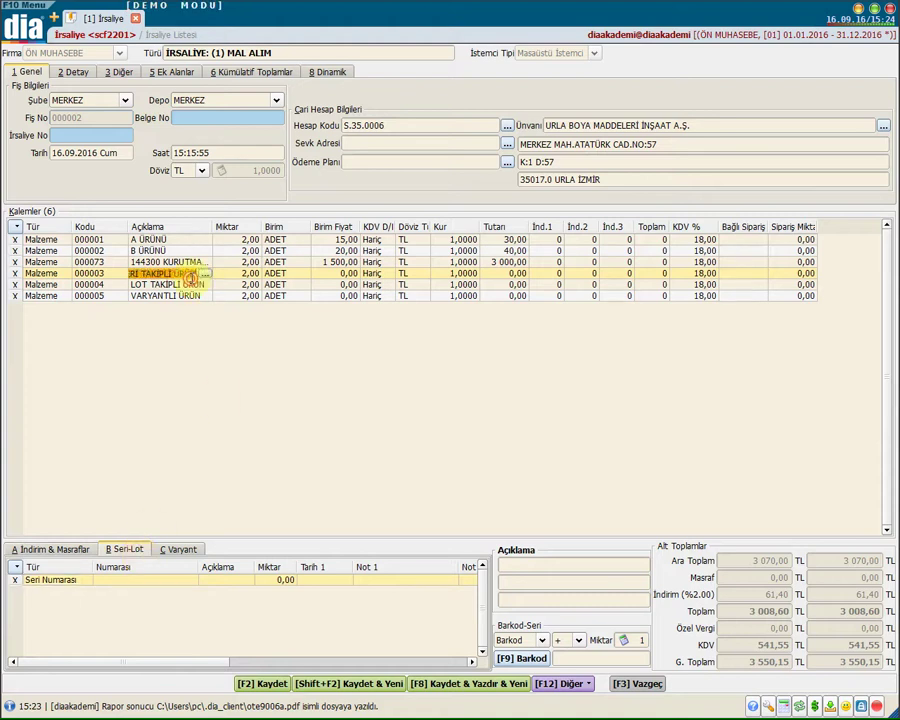
{"action": "left_click", "coordinate": [245, 274]}
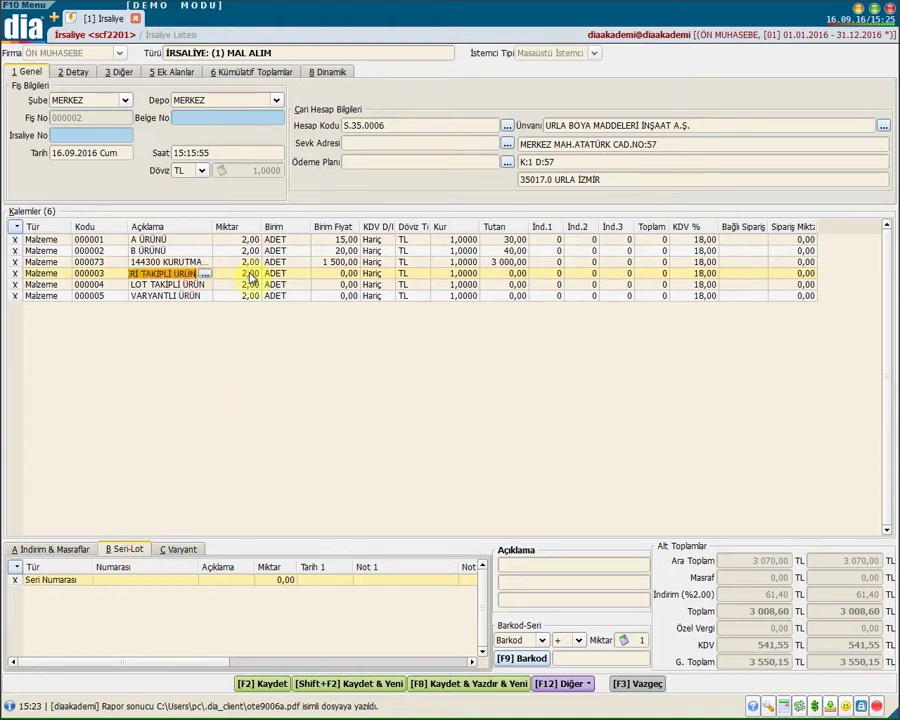
{"action": "left_click", "coordinate": [145, 582]}
{"action": "left_click", "coordinate": [160, 280]}
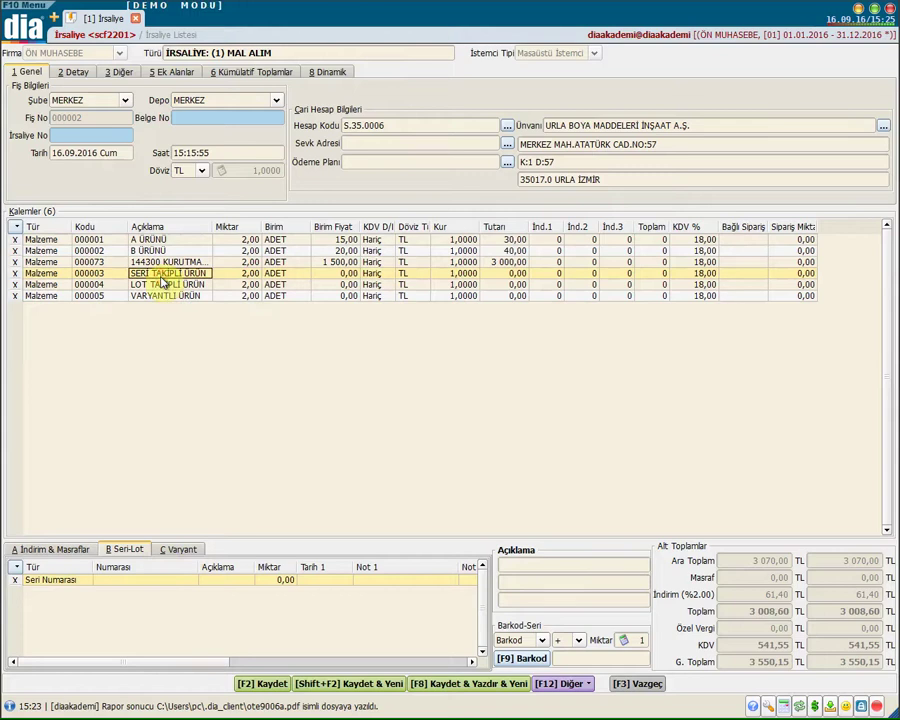
{"action": "left_click", "coordinate": [134, 579]}
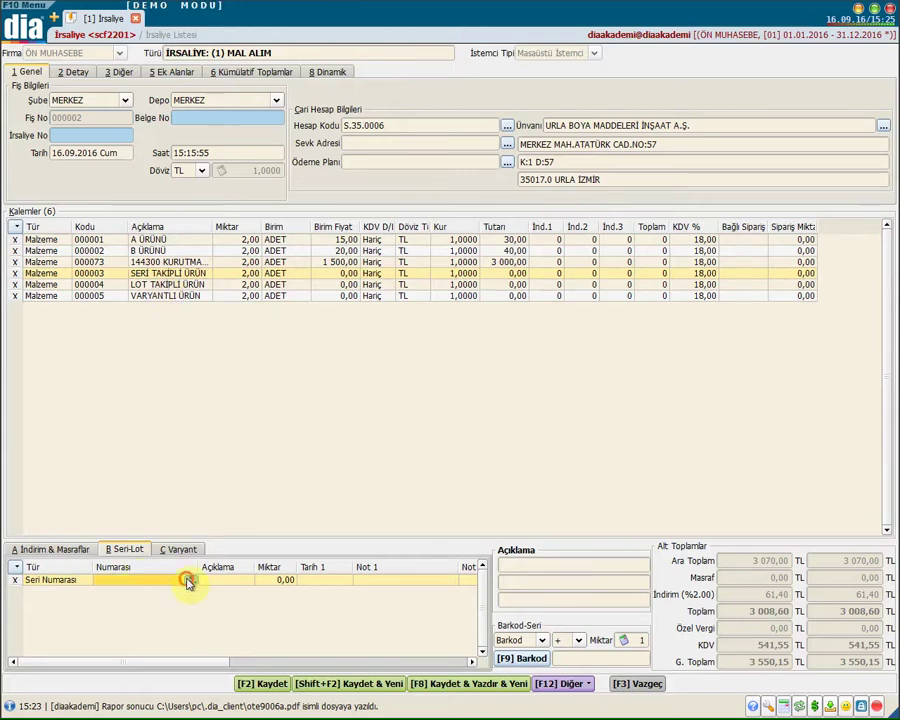
{"action": "left_click", "coordinate": [190, 581]}
{"action": "key", "text": "space"}
{"action": "key", "text": "space"}
{"action": "key", "text": "space"}
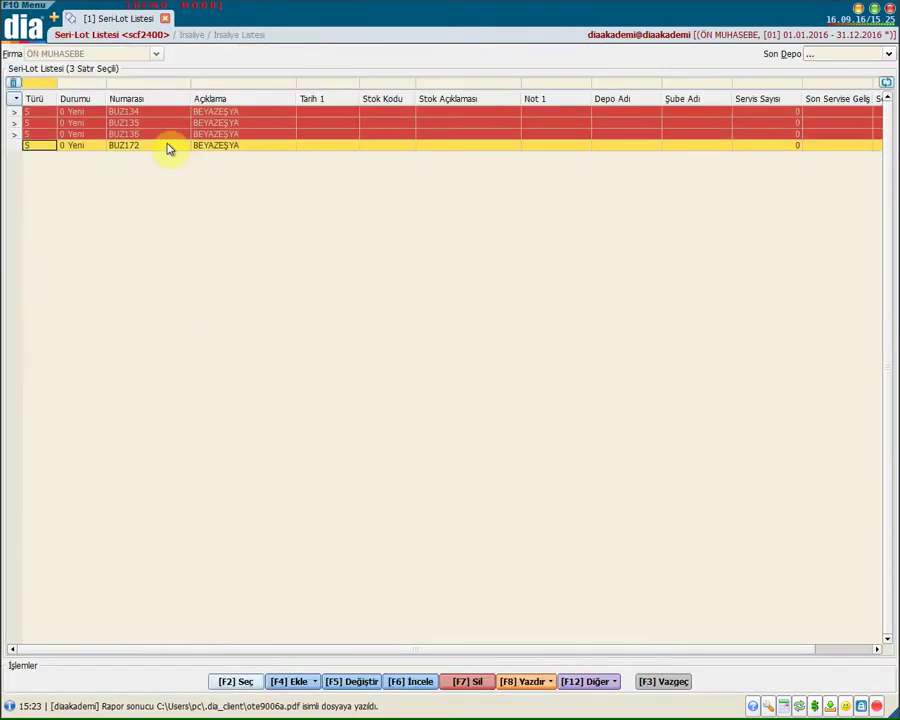
{"action": "left_click", "coordinate": [240, 681]}
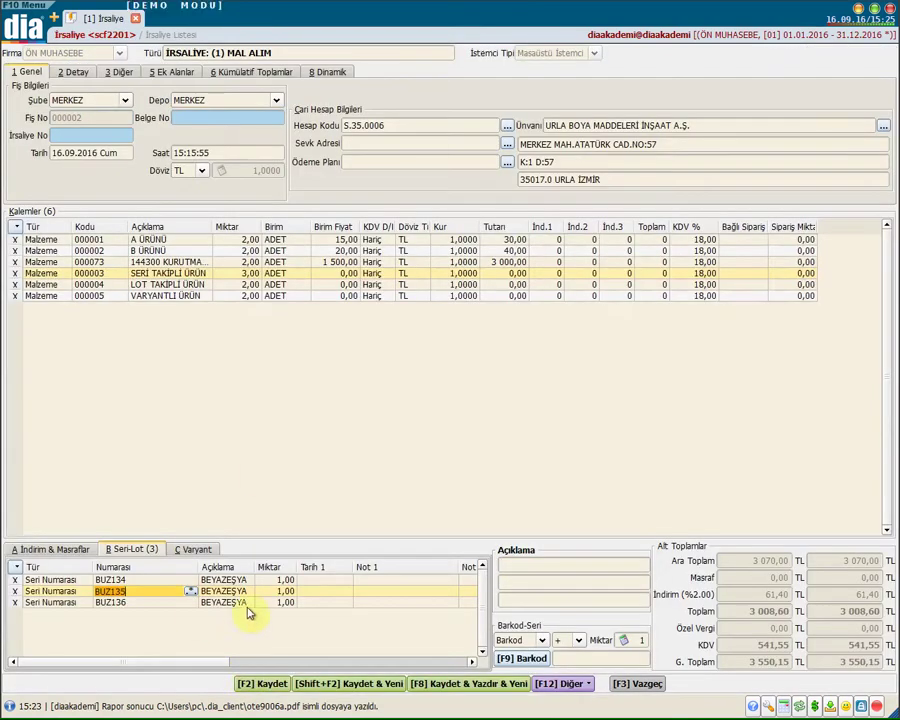
{"action": "left_click", "coordinate": [409, 580]}
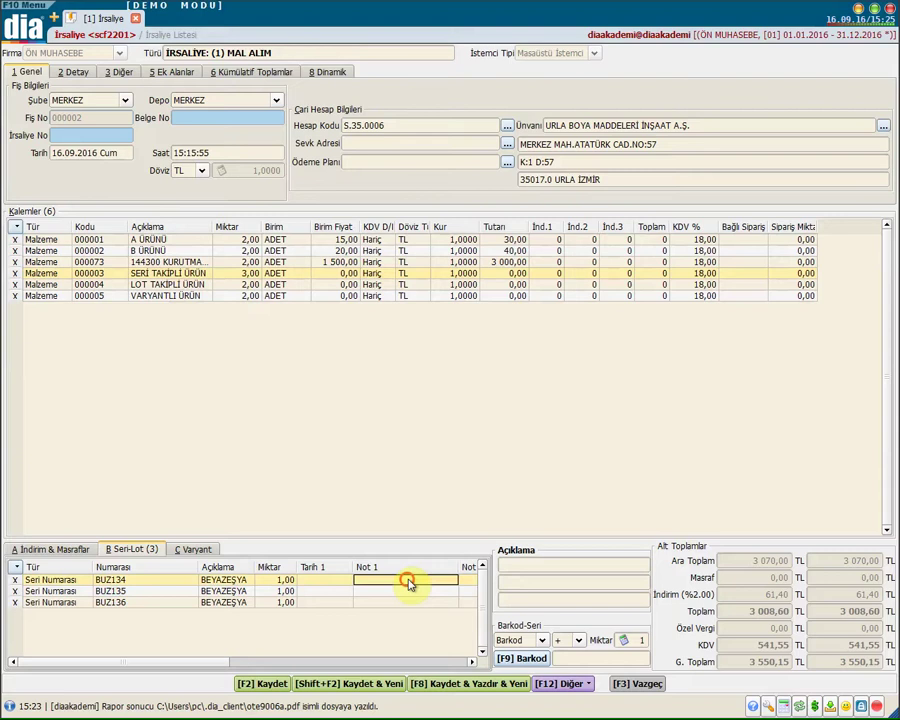
- Create three new lot records for LOT TAKİPLİ ÜRÜN, numbered from LOT7 with the description DENEME
{"action": "left_click", "coordinate": [184, 286]}
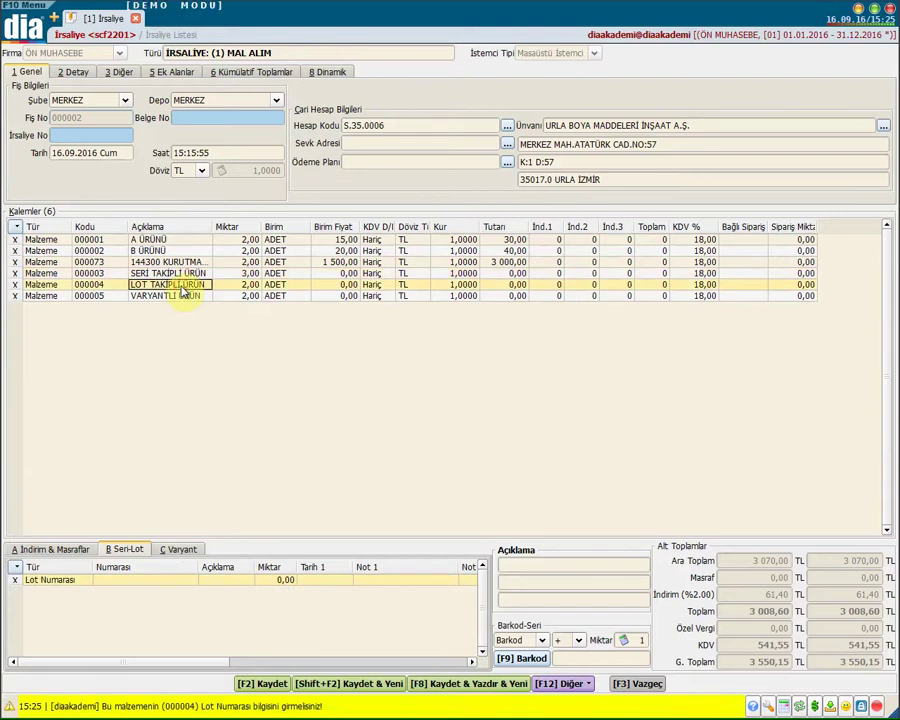
{"action": "left_click", "coordinate": [66, 582]}
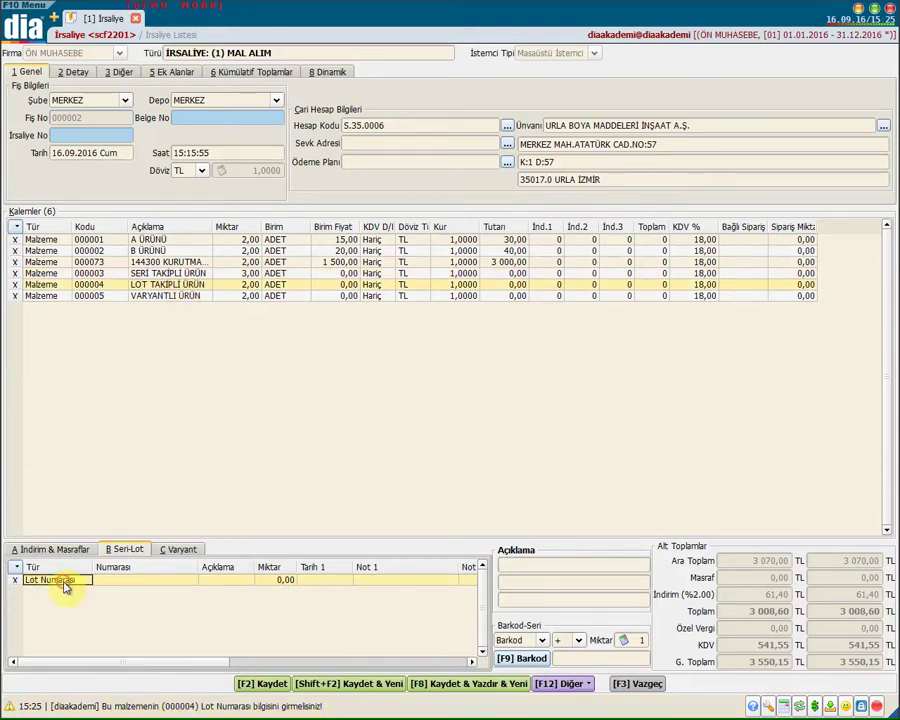
{"action": "left_click", "coordinate": [114, 584]}
{"action": "left_click", "coordinate": [191, 583]}
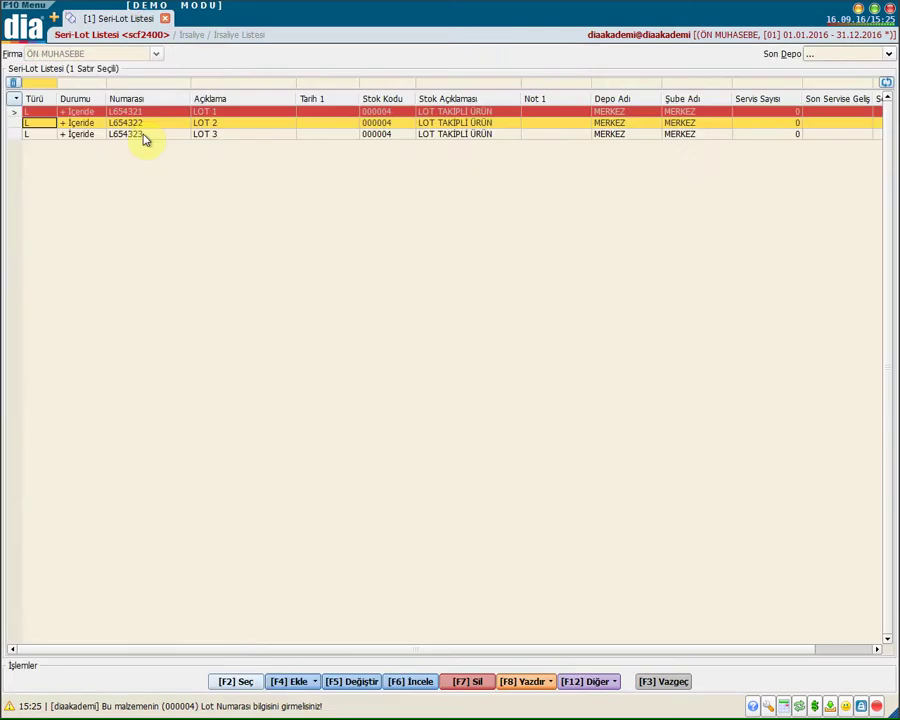
{"action": "left_click", "coordinate": [14, 112]}
{"action": "left_click", "coordinate": [288, 681]}
{"action": "left_click", "coordinate": [292, 665]}
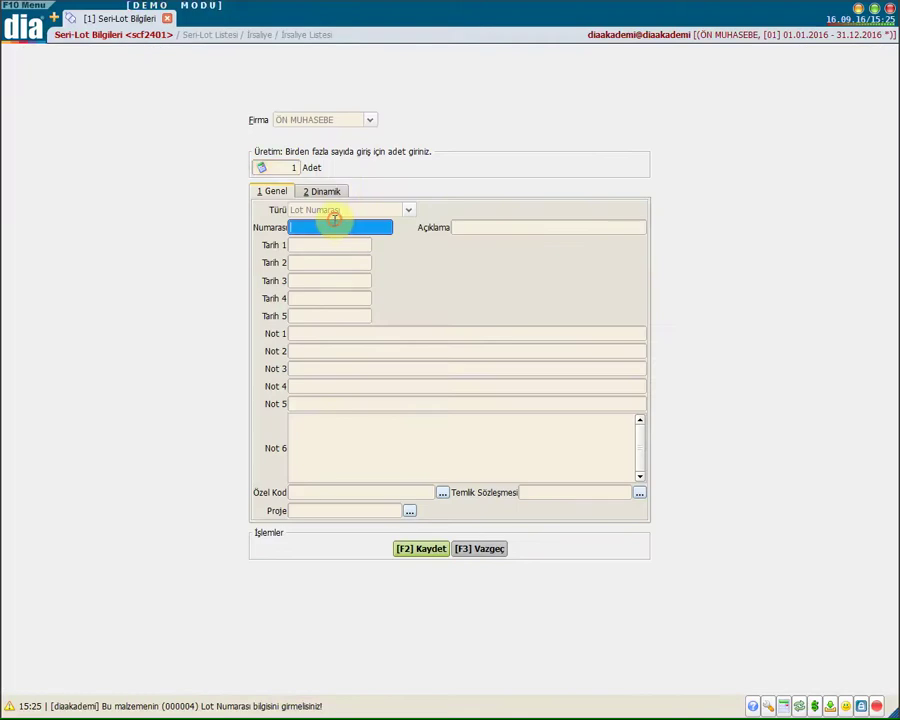
{"action": "type", "text": "LOT7"}
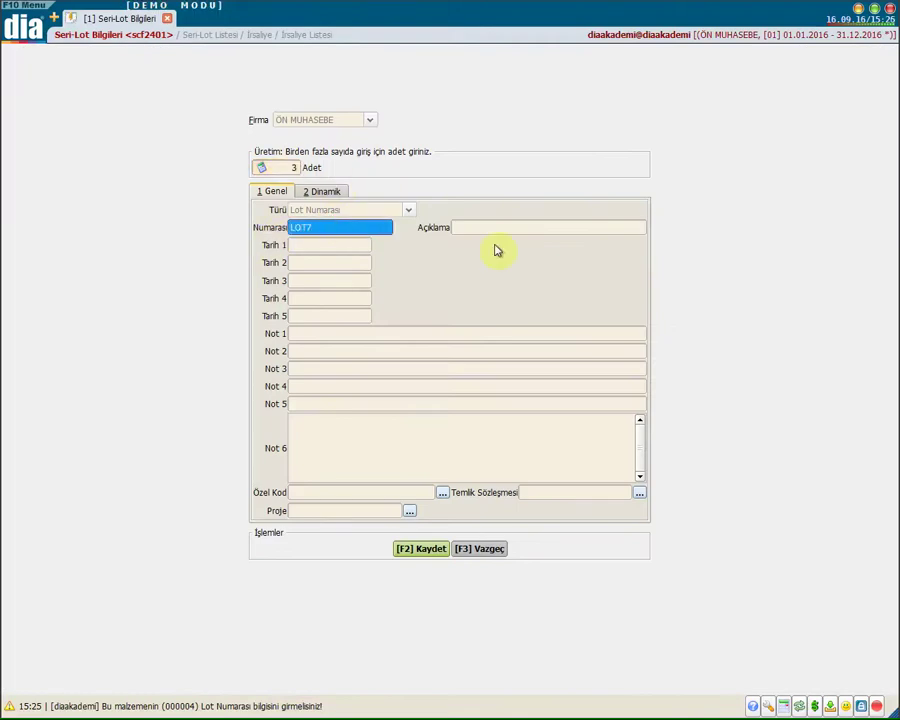
{"action": "left_click", "coordinate": [492, 227]}
{"action": "type", "text": "DENEME"}
{"action": "left_click", "coordinate": [420, 549]}
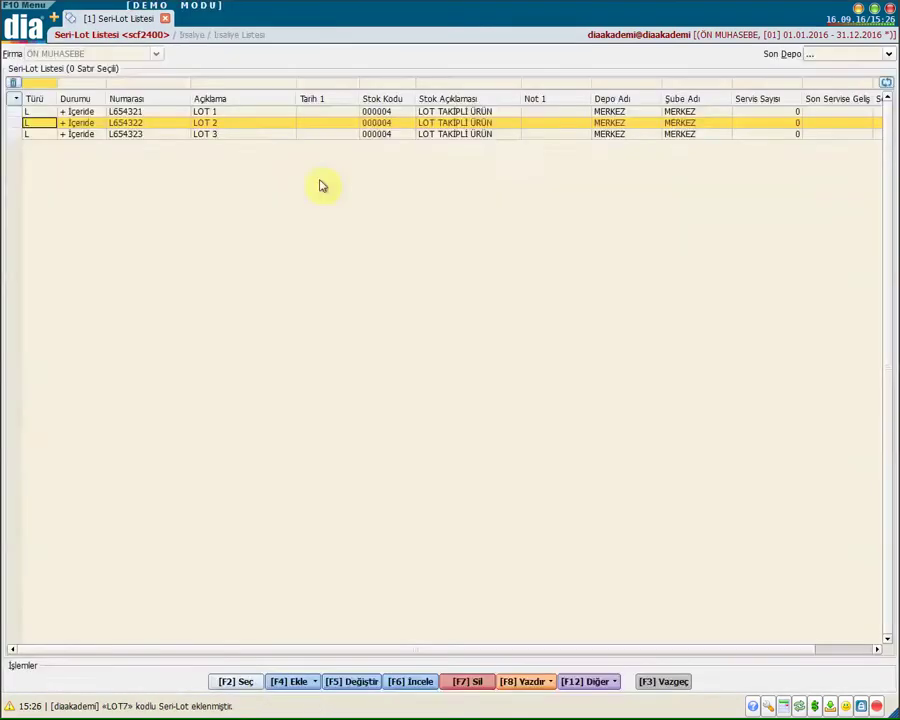
- Assign lots LOT7, LOT8 and LOT9 to the LOT TAKİPLİ ÜRÜN line
{"action": "left_click", "coordinate": [217, 147]}
{"action": "key", "text": "space"}
{"action": "key", "text": "space"}
{"action": "key", "text": "space"}
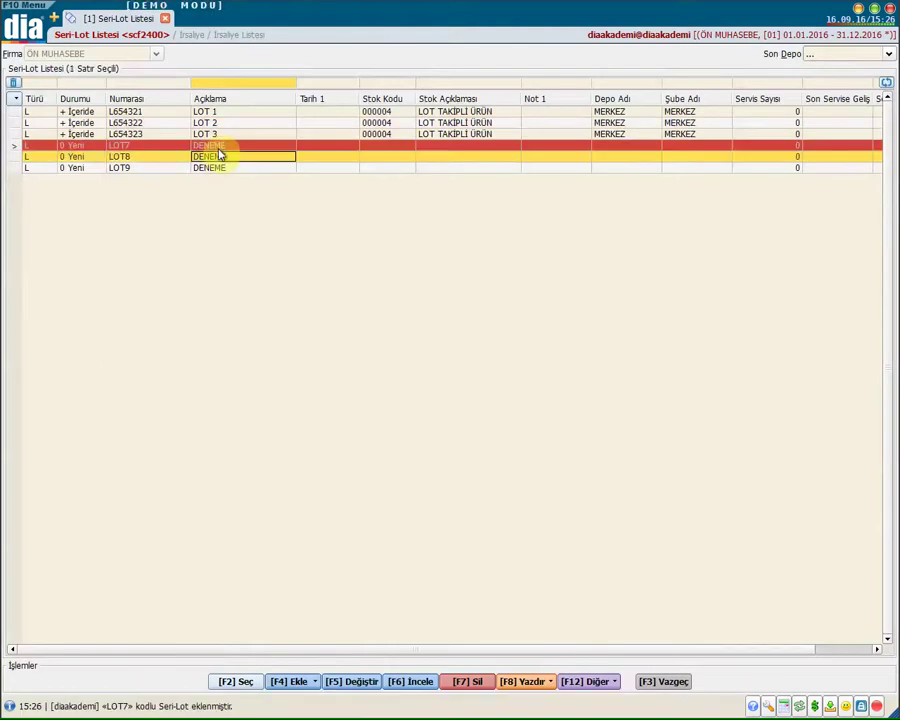
{"action": "key", "text": "F2"}
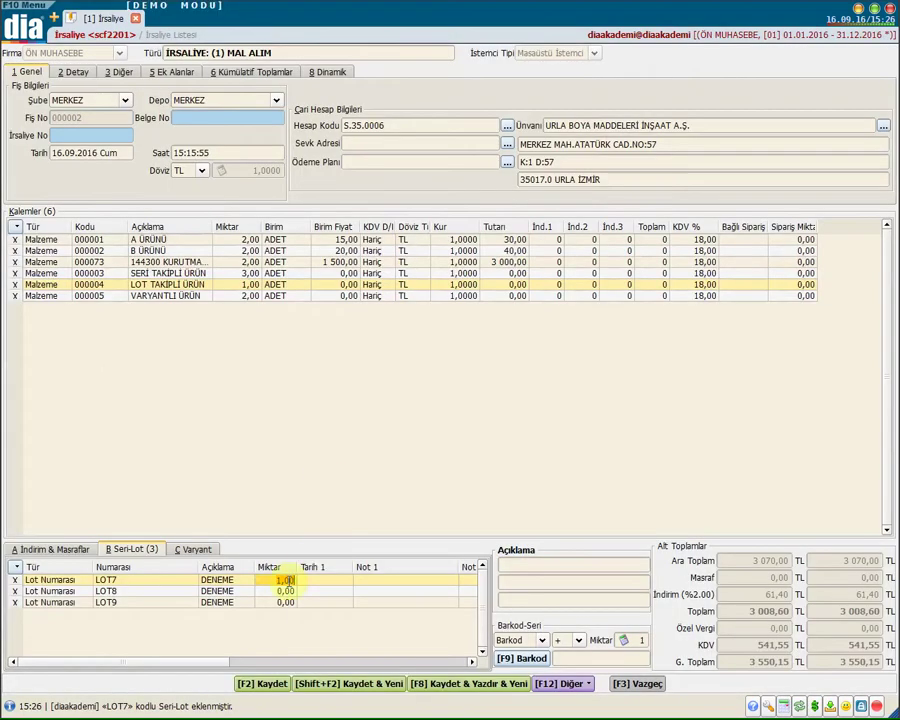
{"action": "left_click", "coordinate": [277, 594]}
- Open the variant quantities for VARYANTLI ÜRÜN and set the Asorti/Seri quantity to 2 for all sizes
{"action": "double_click", "coordinate": [184, 296]}
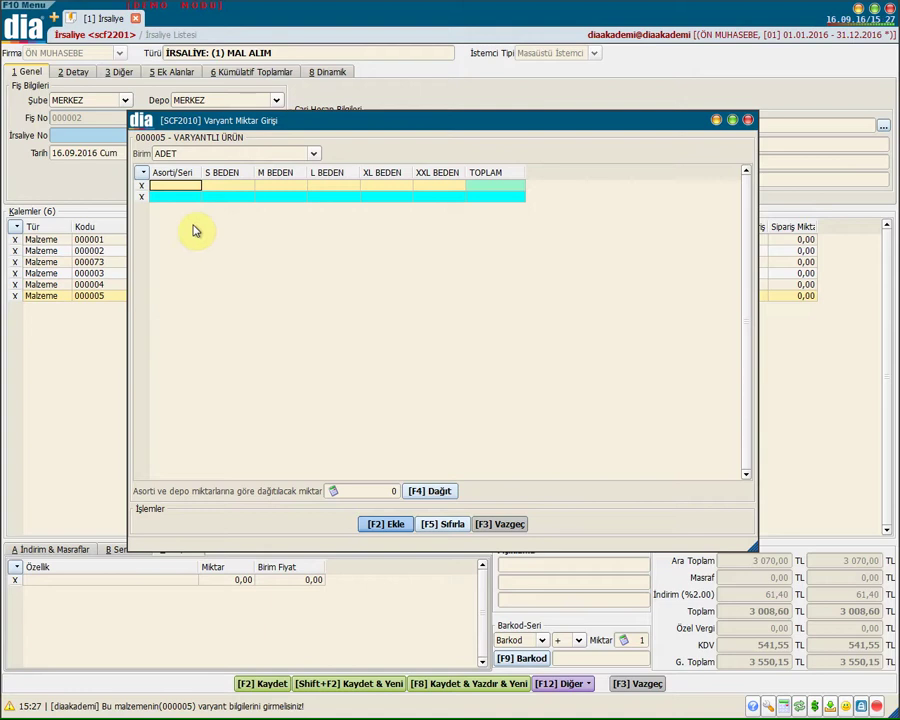
{"action": "left_click", "coordinate": [184, 189]}
{"action": "left_click", "coordinate": [185, 188]}
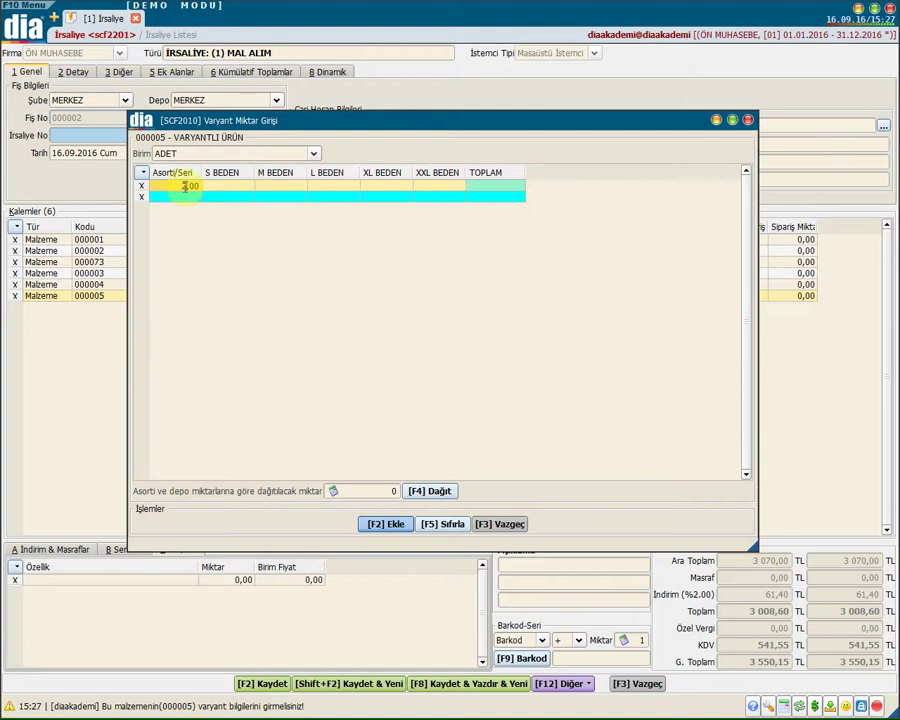
{"action": "left_click", "coordinate": [185, 188]}
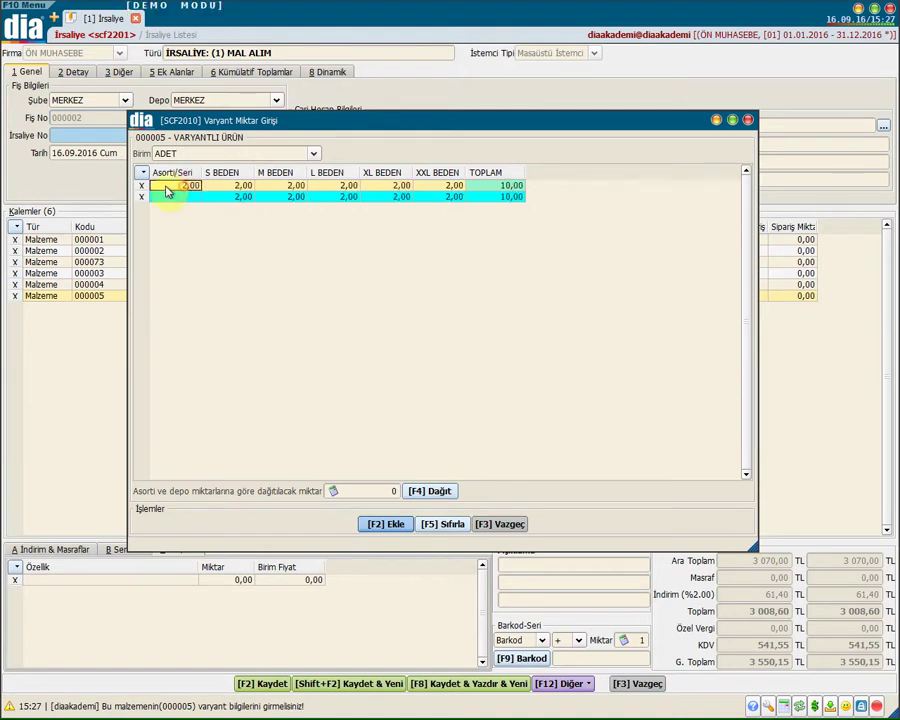
{"action": "left_click", "coordinate": [190, 187]}
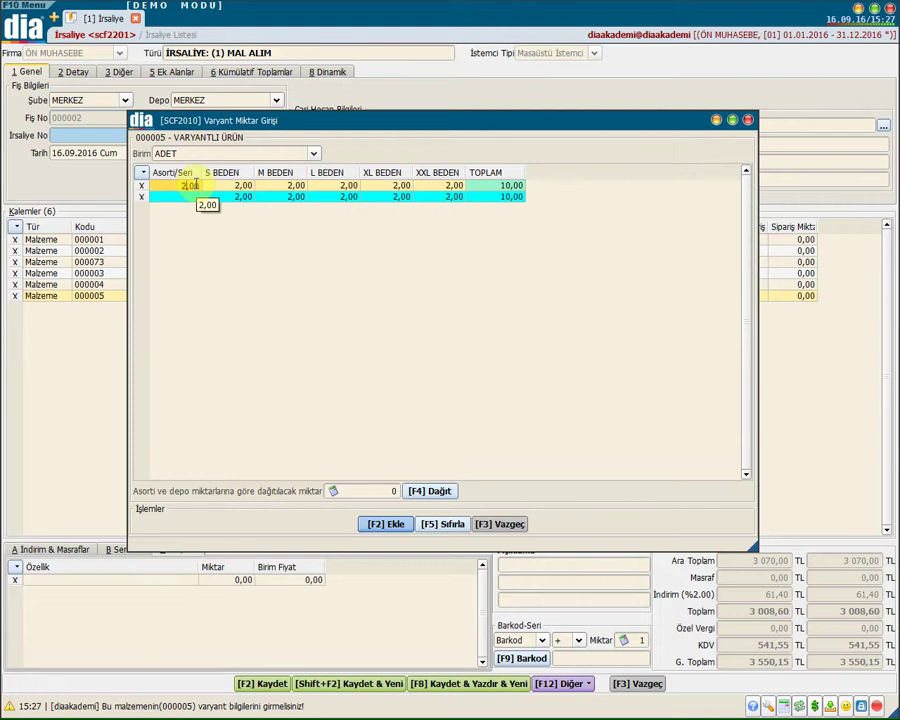
- Set the L BEDEN variant quantity to 5 and add the variant quantities to the VARYANTLI ÜRÜN line
{"action": "left_click", "coordinate": [291, 186]}
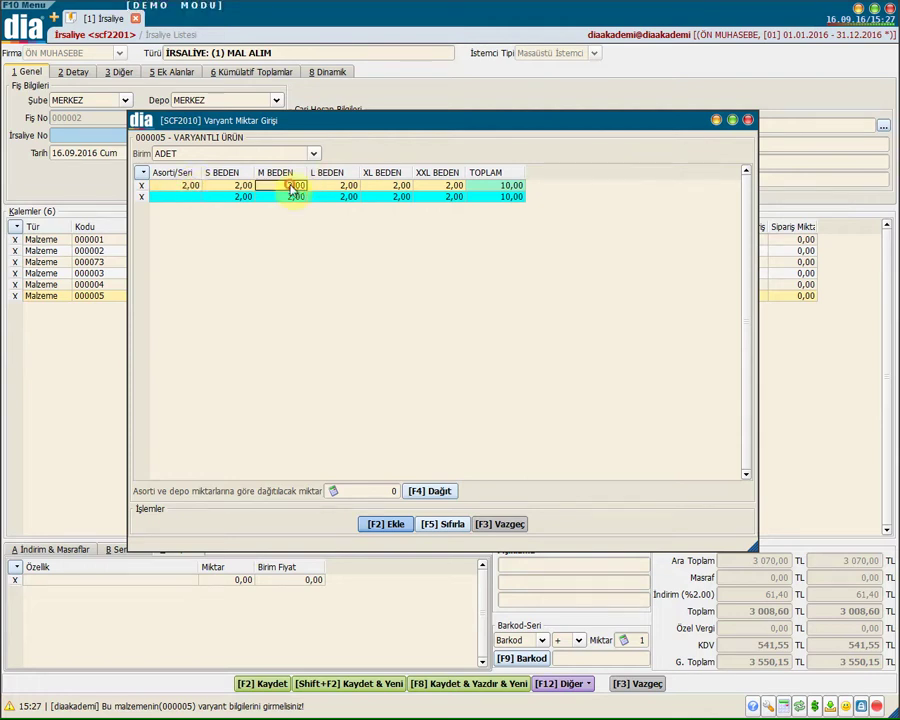
{"action": "left_click", "coordinate": [326, 186]}
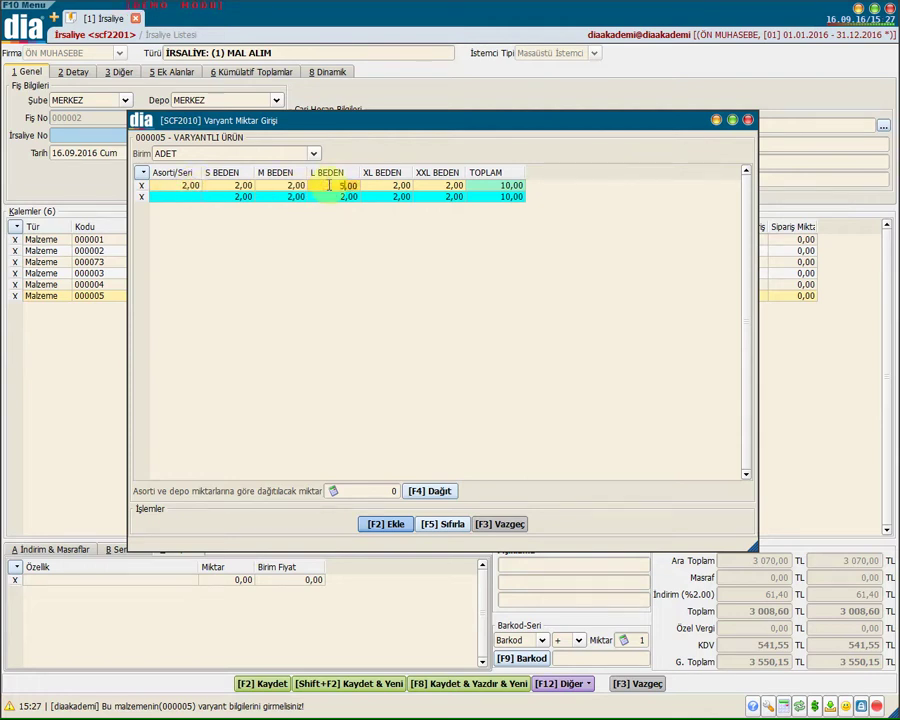
{"action": "type", "text": "5"}
{"action": "key", "text": "Return"}
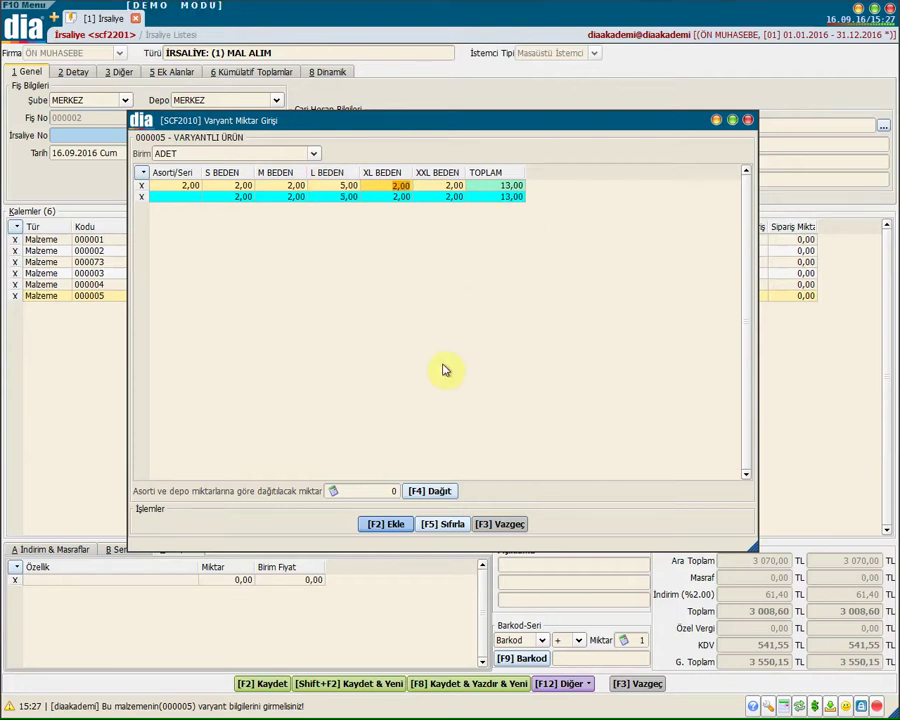
{"action": "left_click", "coordinate": [388, 525]}
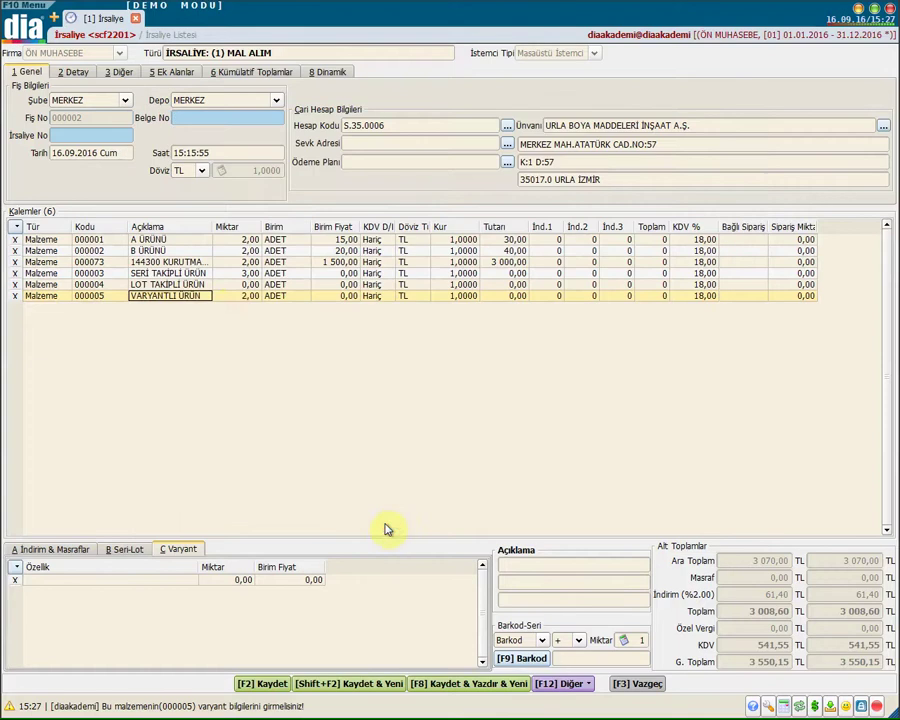
{"action": "left_click", "coordinate": [228, 297]}
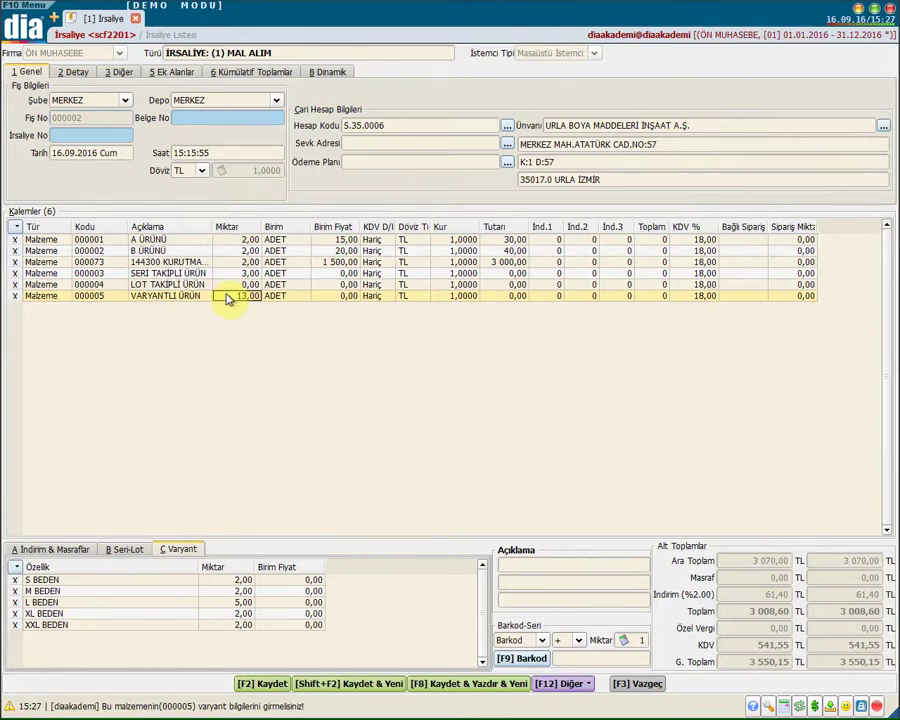
- Set the LOT TAKİPLİ ÜRÜN quantity to 3 and apply the fixed price Fiyat 1 to SERİ TAKİPLİ ÜRÜN
{"action": "left_click", "coordinate": [249, 283]}
{"action": "type", "text": "3"}
{"action": "right_click", "coordinate": [344, 274]}
{"action": "mouse_move", "coordinate": [470, 282]}
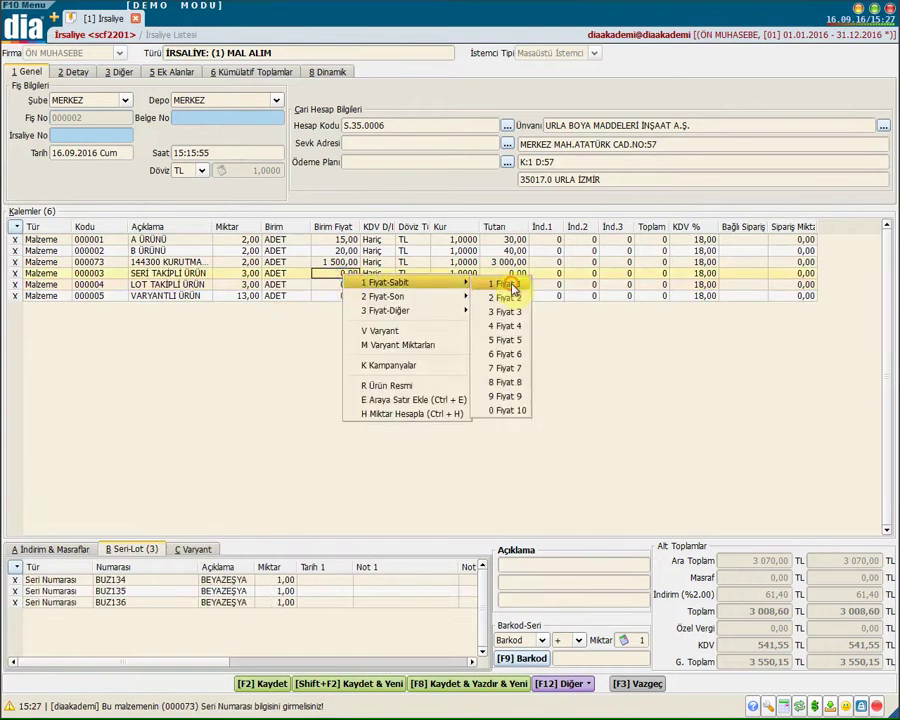
{"action": "left_click", "coordinate": [510, 282]}
- Apply the fixed price Fiyat 1 to the LOT TAKİPLİ ÜRÜN and VARYANTLI ÜRÜN lines
{"action": "left_click", "coordinate": [348, 286]}
{"action": "right_click", "coordinate": [360, 287]}
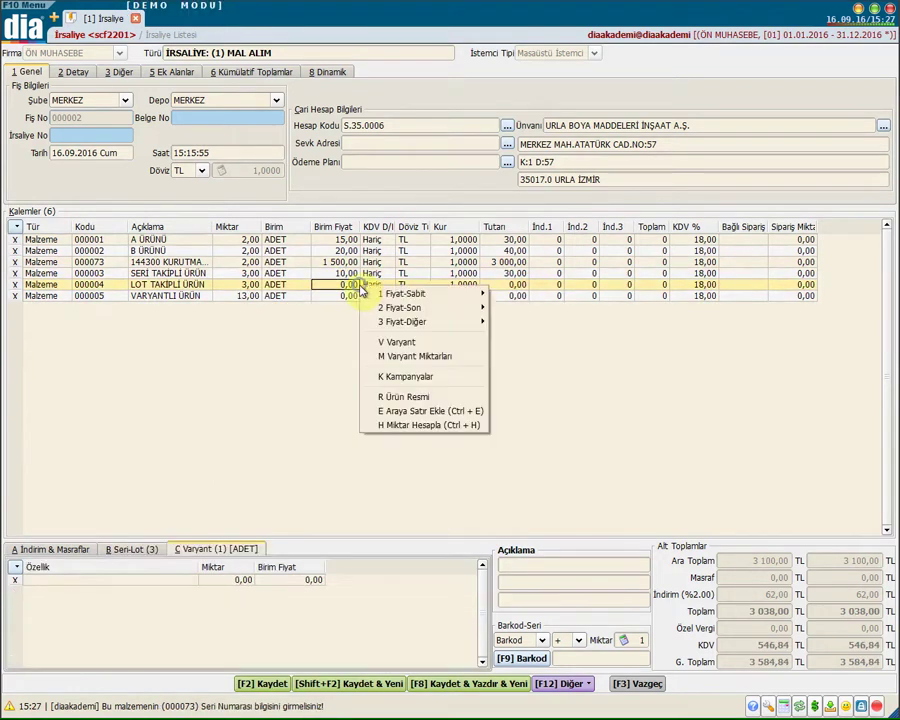
{"action": "mouse_move", "coordinate": [400, 295]}
{"action": "left_click", "coordinate": [520, 295]}
{"action": "left_click", "coordinate": [348, 297]}
{"action": "right_click", "coordinate": [350, 297]}
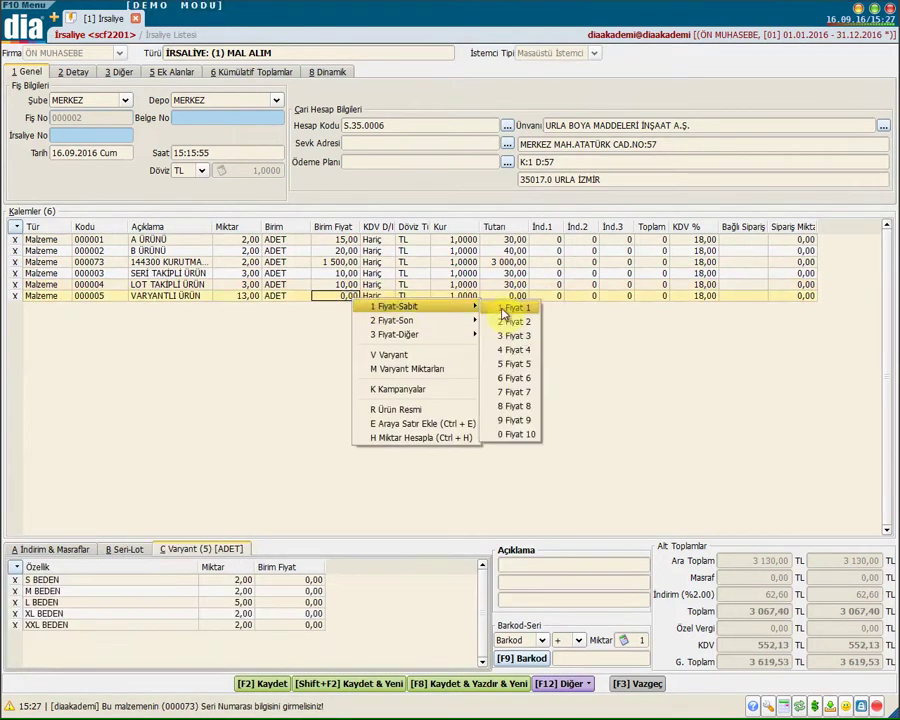
{"action": "left_click", "coordinate": [505, 307]}
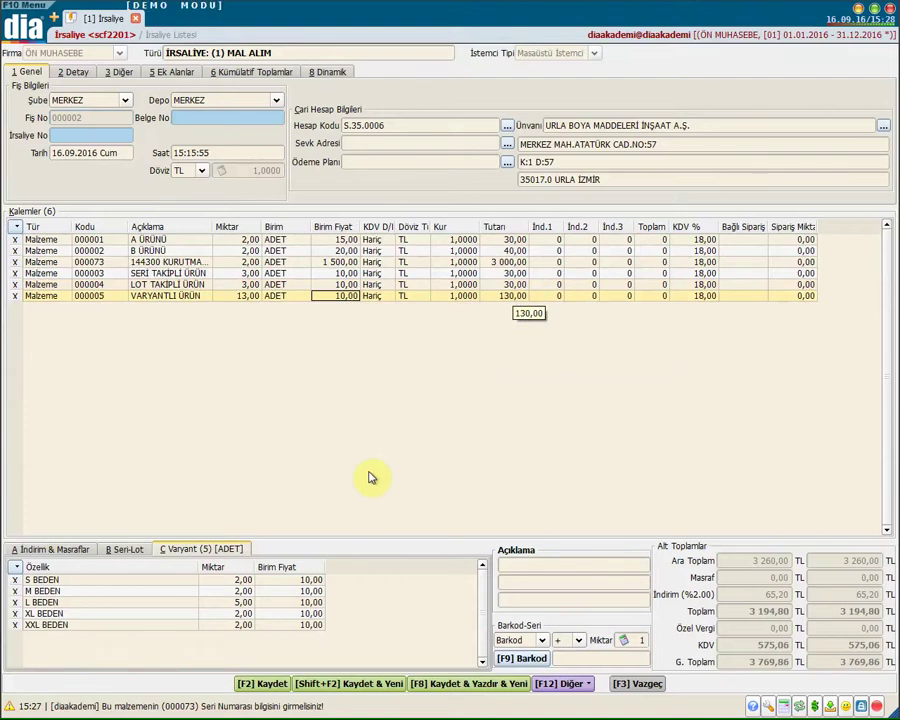
- Review the note's three Açıklama lines and the barcode entry field
{"action": "left_click", "coordinate": [581, 566]}
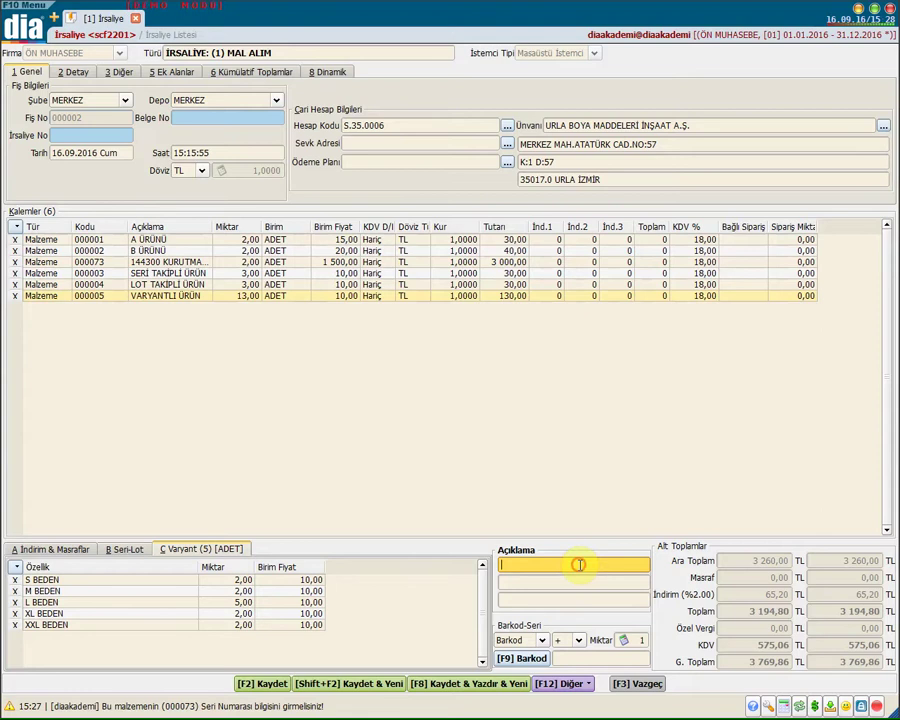
{"action": "left_click", "coordinate": [578, 582]}
{"action": "left_click", "coordinate": [584, 600]}
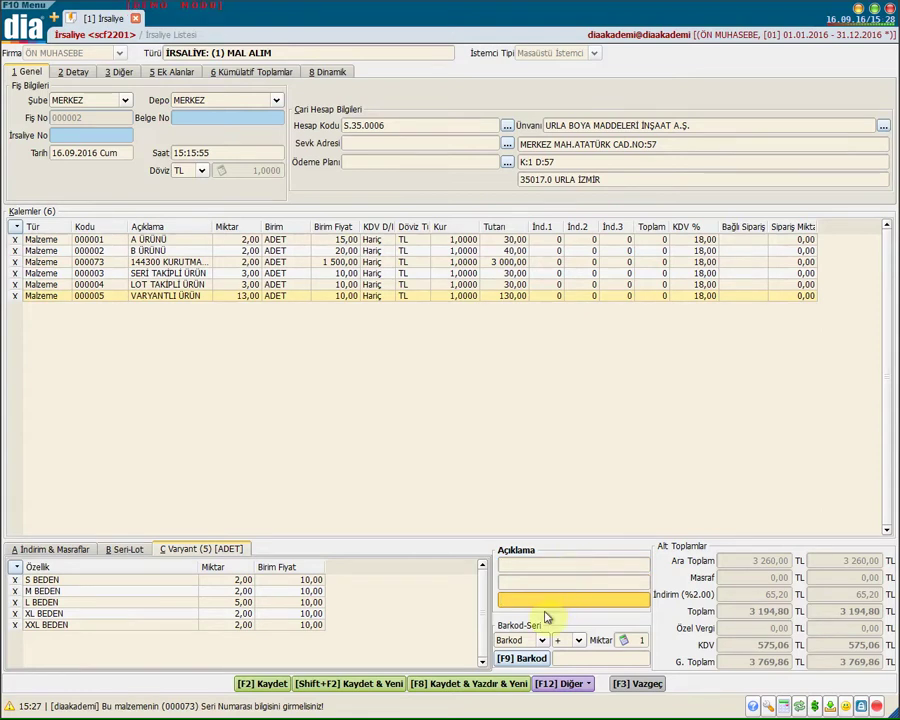
{"action": "left_click", "coordinate": [568, 657]}
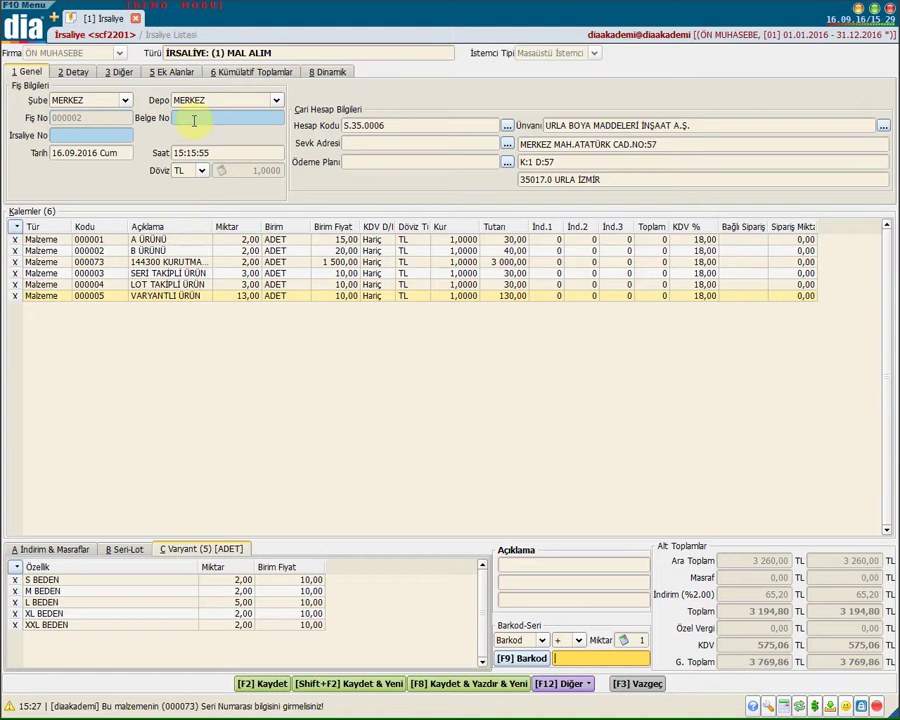
- Examine the note's Detay fields for staff, special and authorisation codes, reporting currency, import/export and linked task number
{"action": "left_click", "coordinate": [80, 73]}
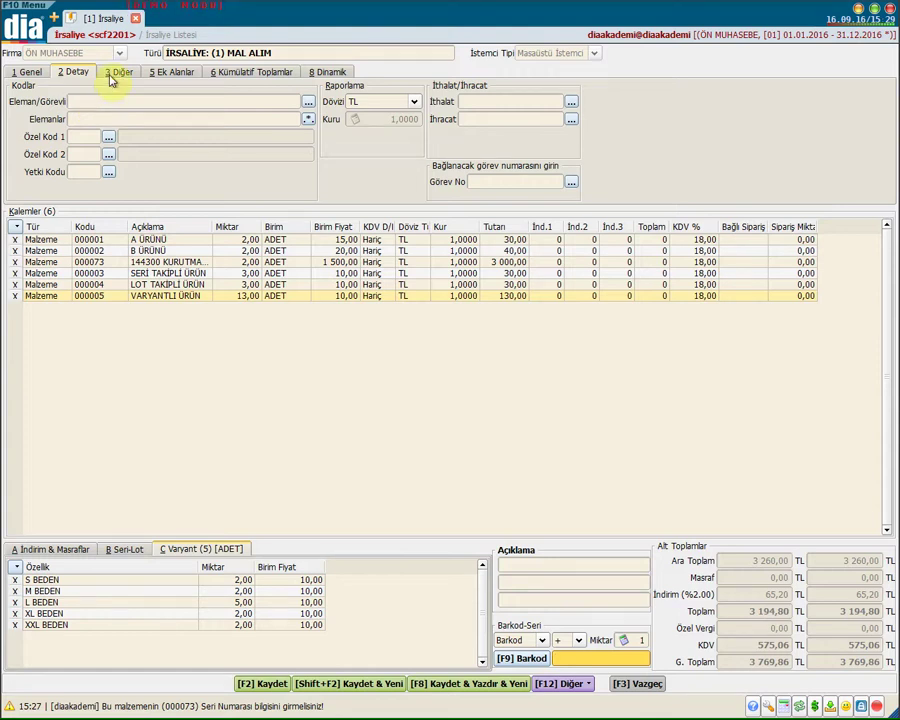
{"action": "left_click", "coordinate": [96, 100]}
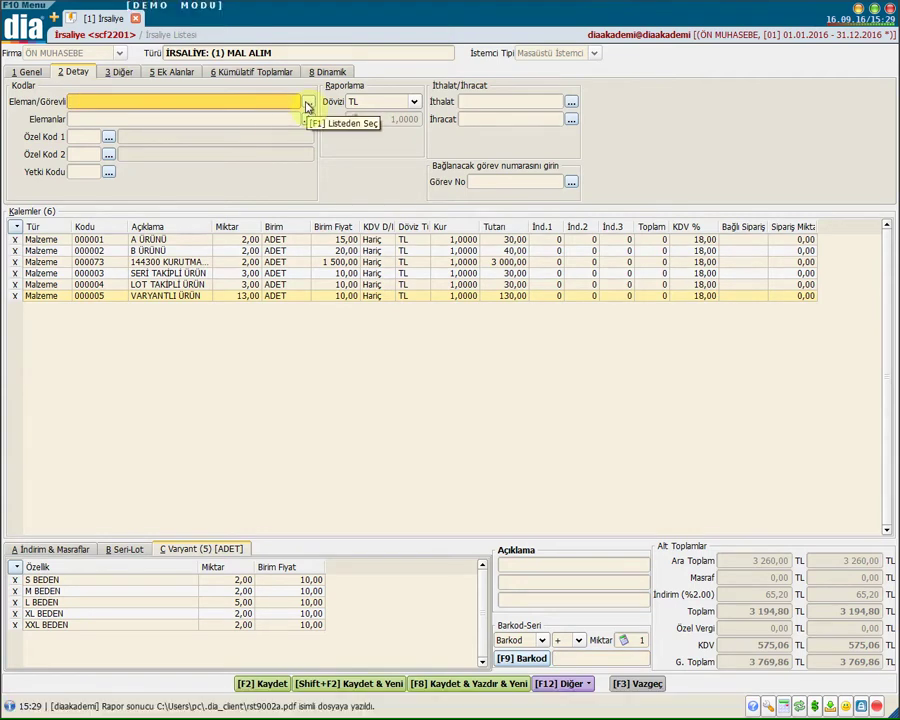
{"action": "left_click", "coordinate": [267, 118]}
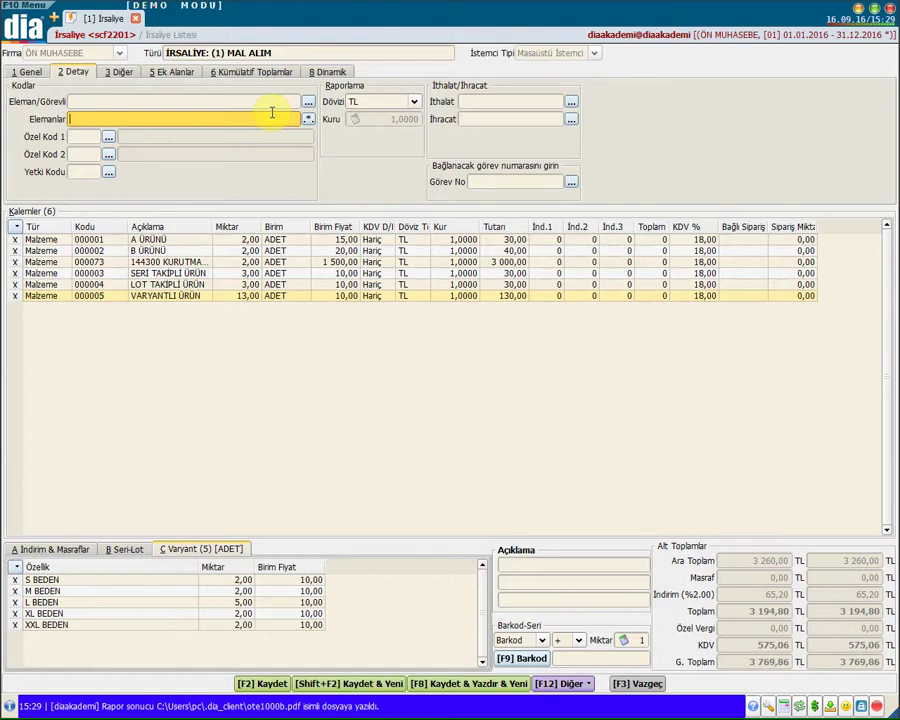
{"action": "left_click", "coordinate": [88, 155]}
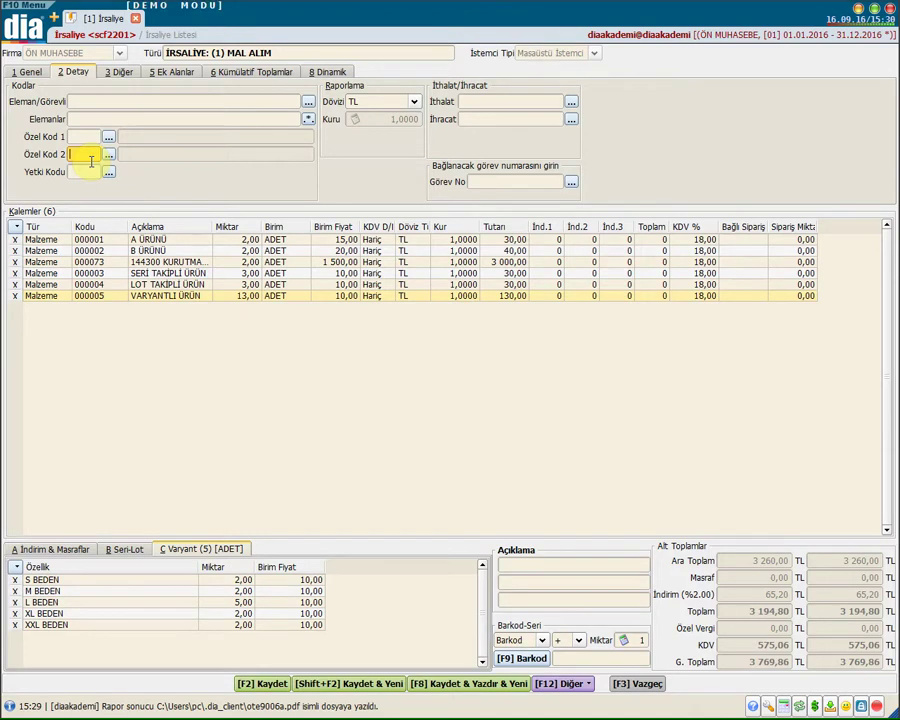
{"action": "left_click", "coordinate": [83, 172]}
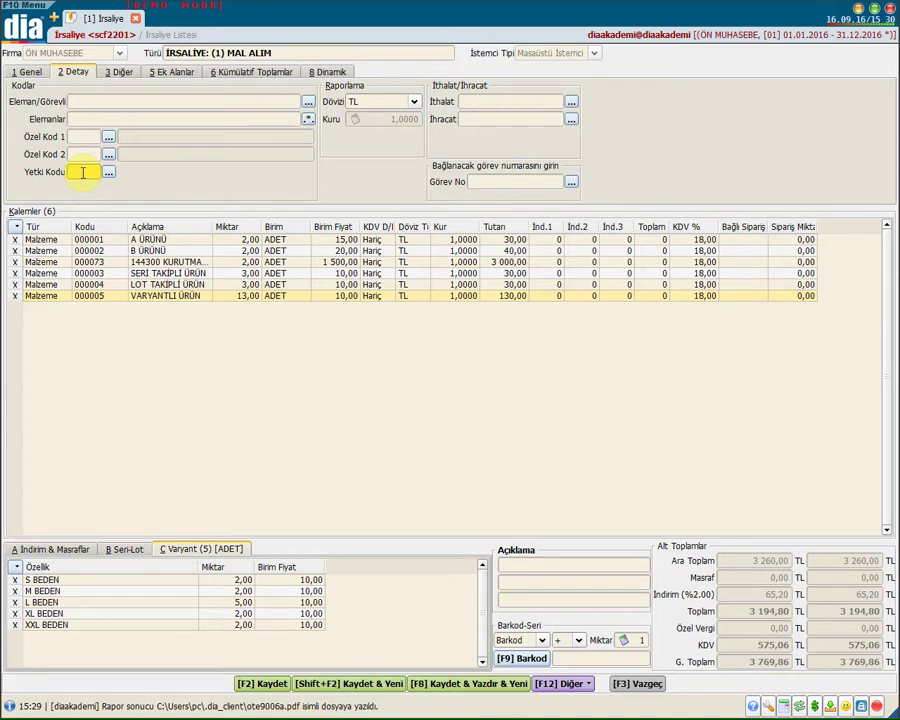
{"action": "left_click", "coordinate": [414, 103]}
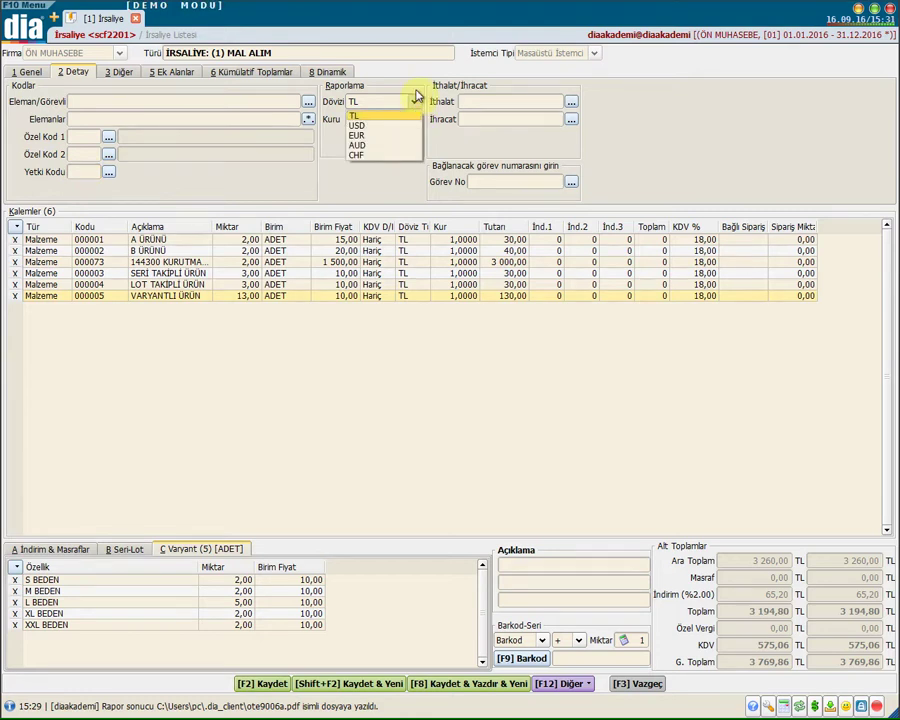
{"action": "left_click", "coordinate": [414, 102]}
{"action": "key", "text": "Tab"}
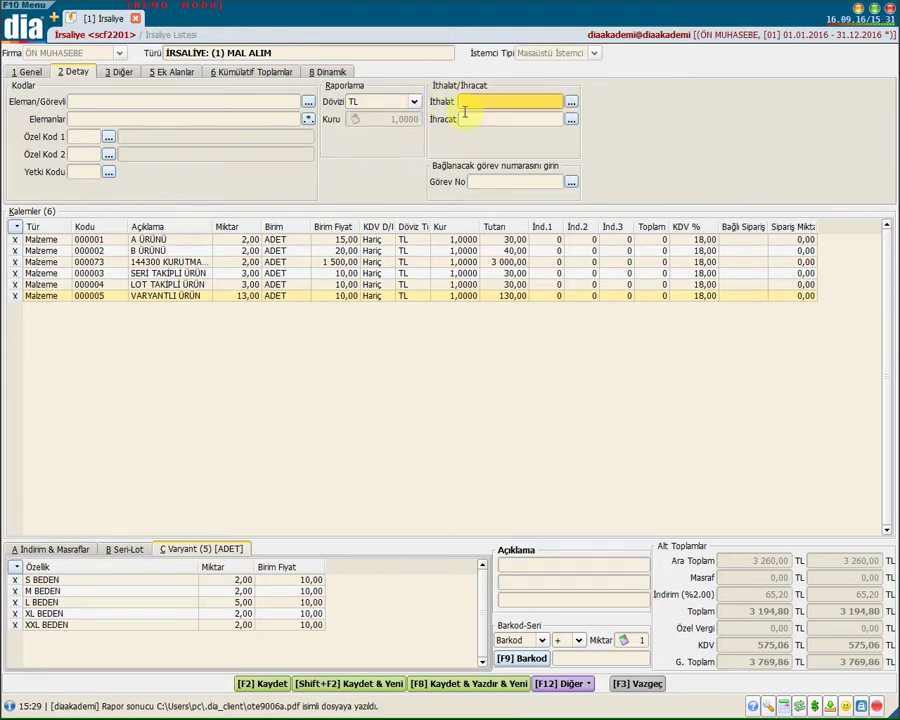
{"action": "left_click", "coordinate": [471, 120]}
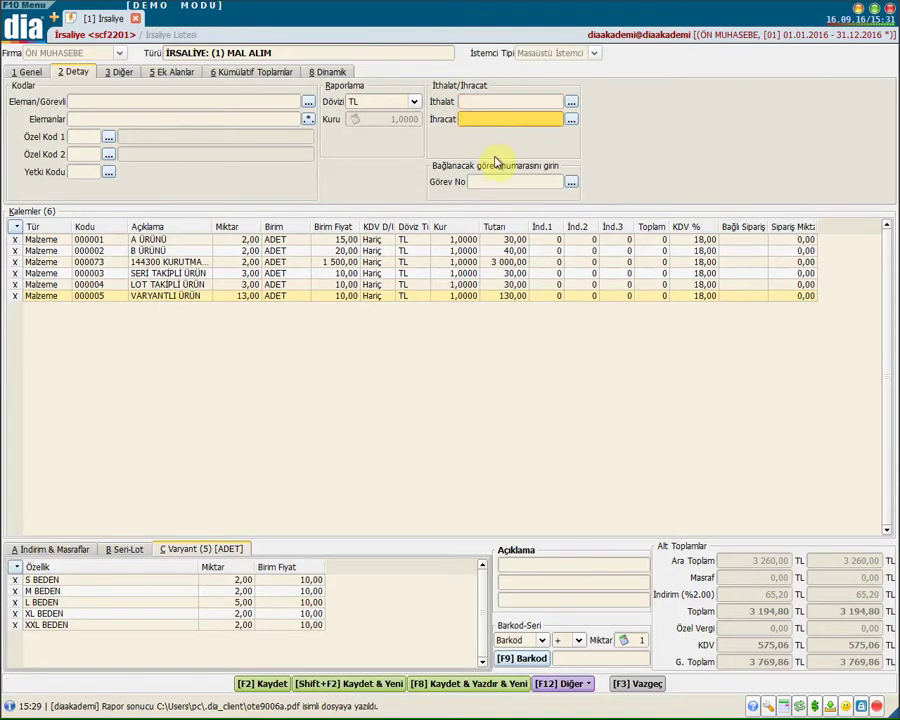
{"action": "key", "text": "Tab"}
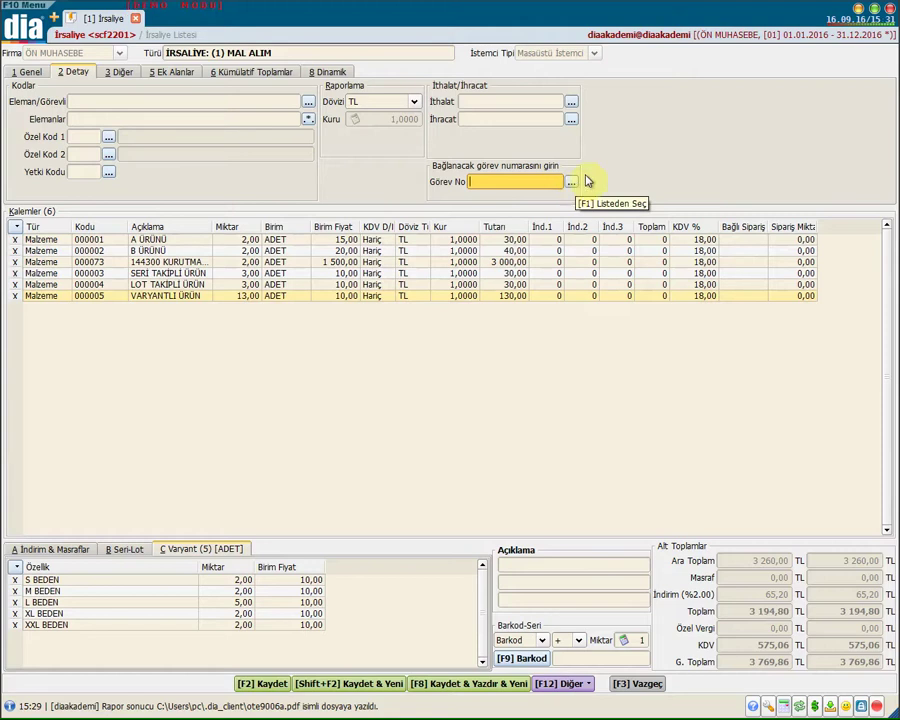
- Examine the note's Diğer fields for shipping vehicle, price update, BA/BS value and additional cost, cancelling the price change
{"action": "left_click", "coordinate": [121, 73]}
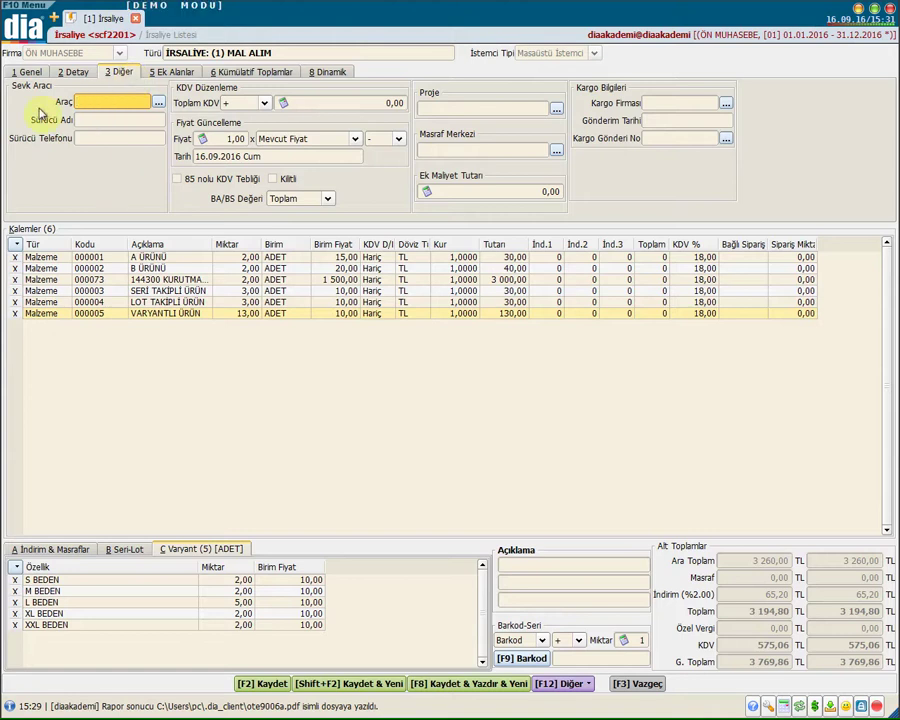
{"action": "left_click", "coordinate": [116, 118]}
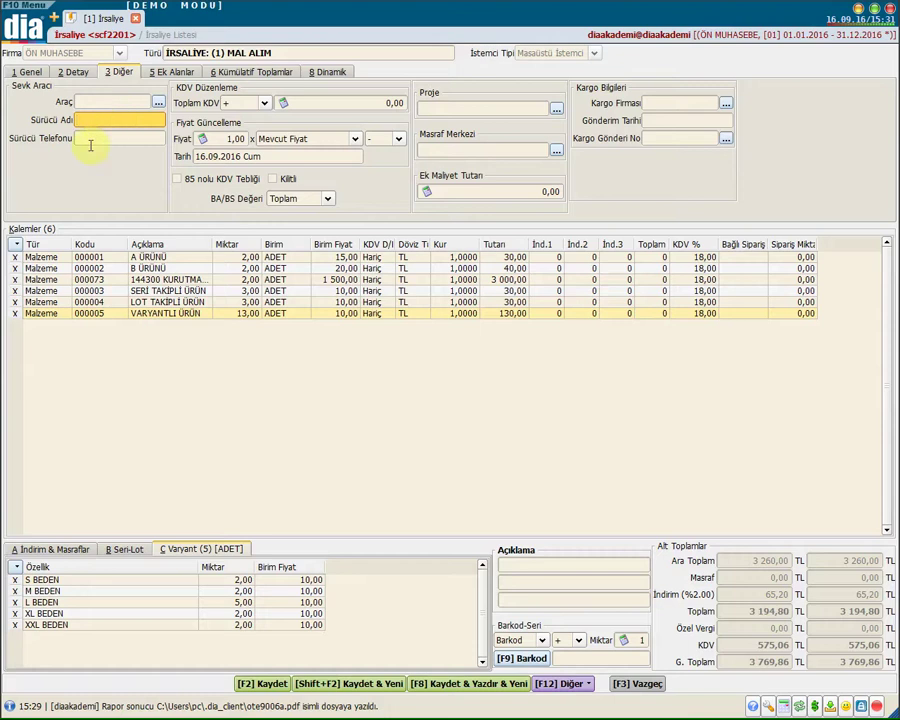
{"action": "left_click", "coordinate": [89, 140]}
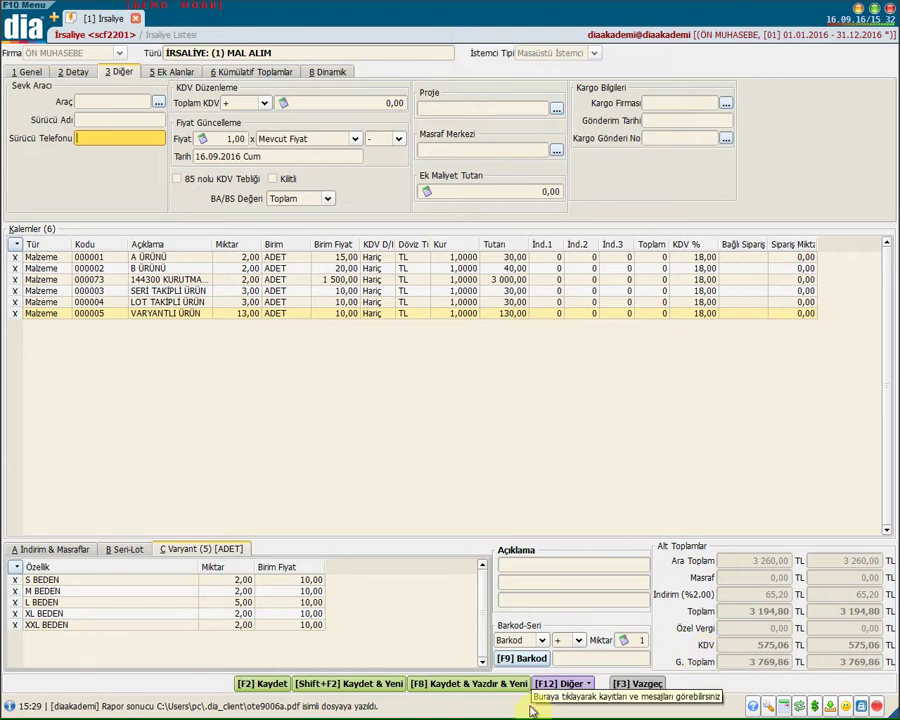
{"action": "left_click", "coordinate": [270, 139]}
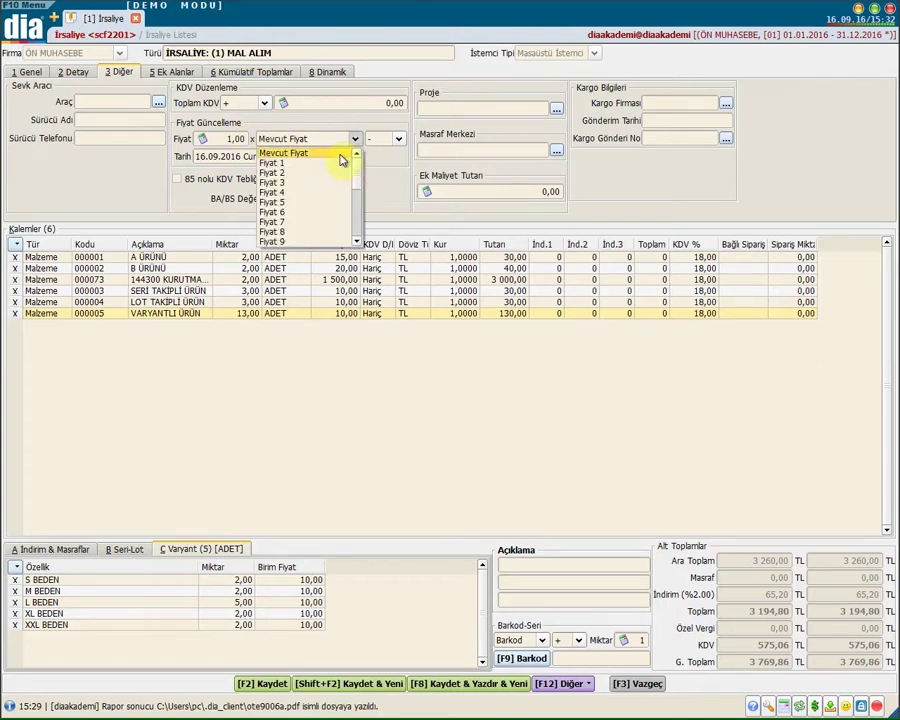
{"action": "left_click", "coordinate": [346, 163]}
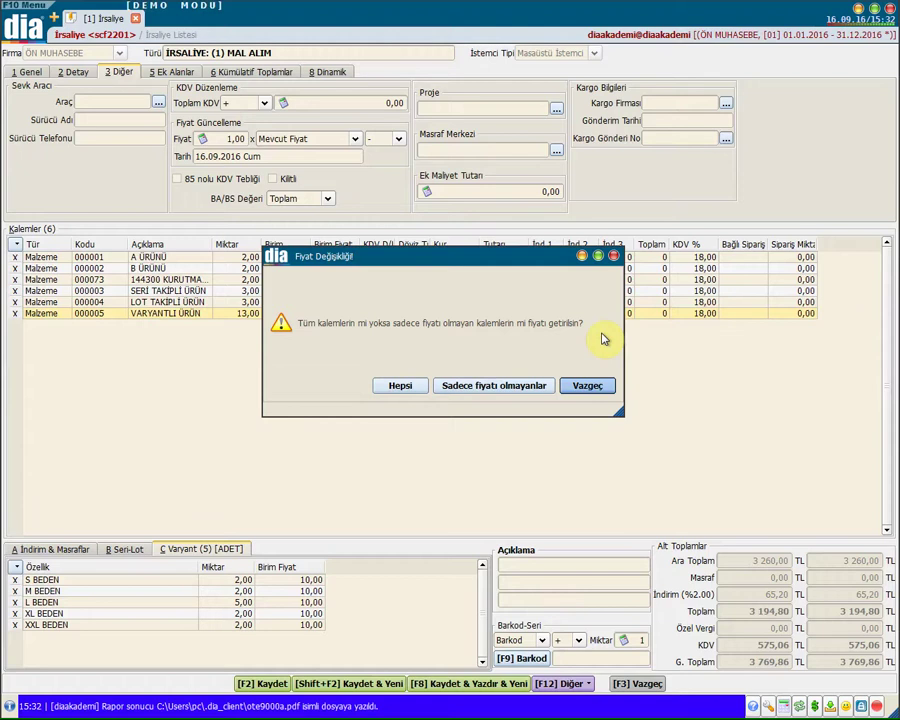
{"action": "left_click", "coordinate": [613, 256]}
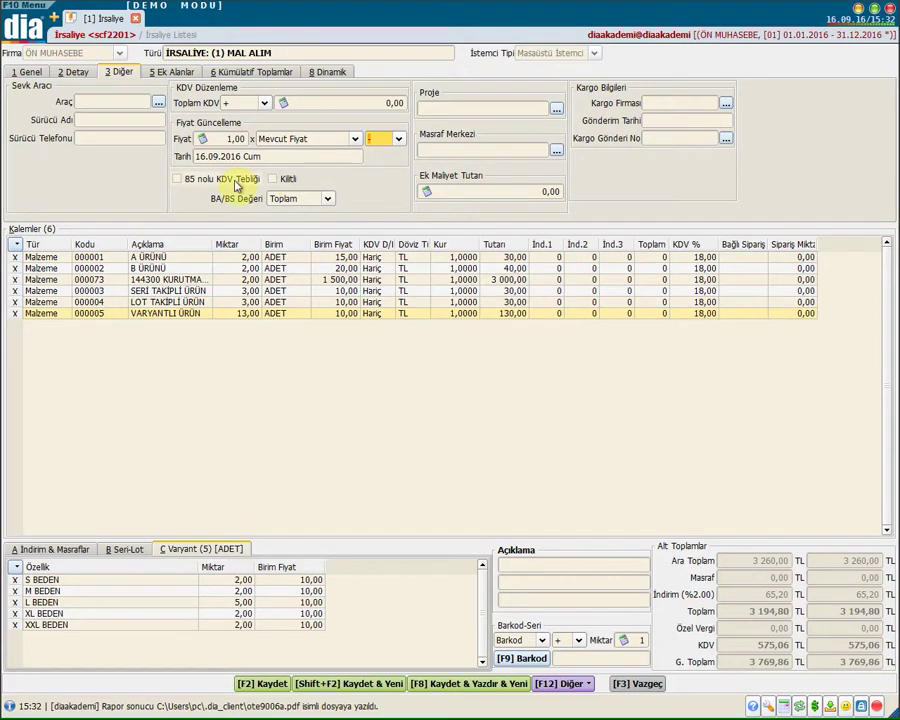
{"action": "left_click", "coordinate": [328, 200]}
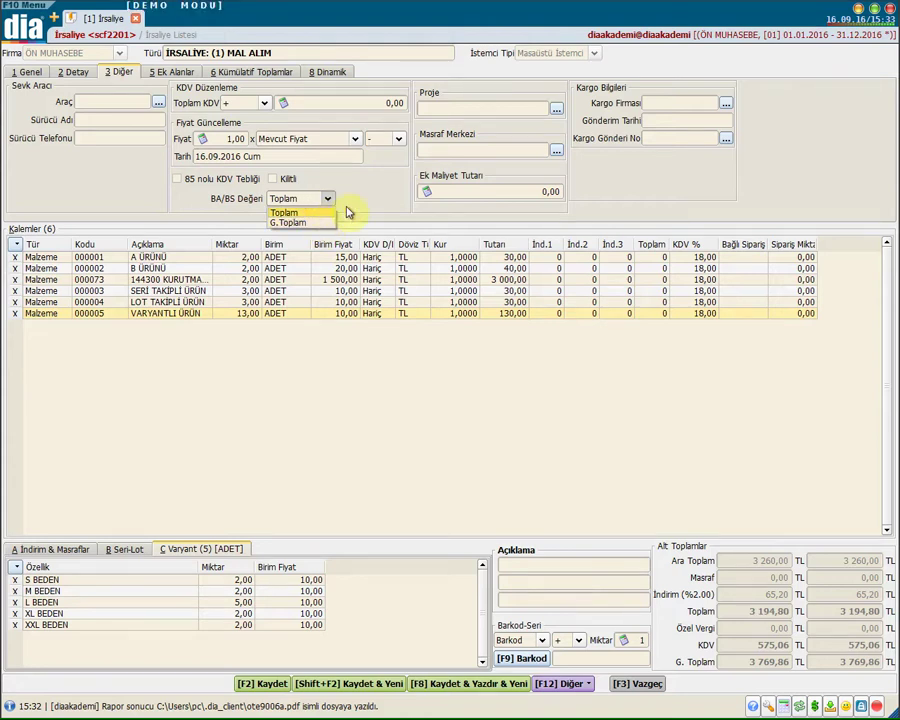
{"action": "left_click", "coordinate": [349, 206]}
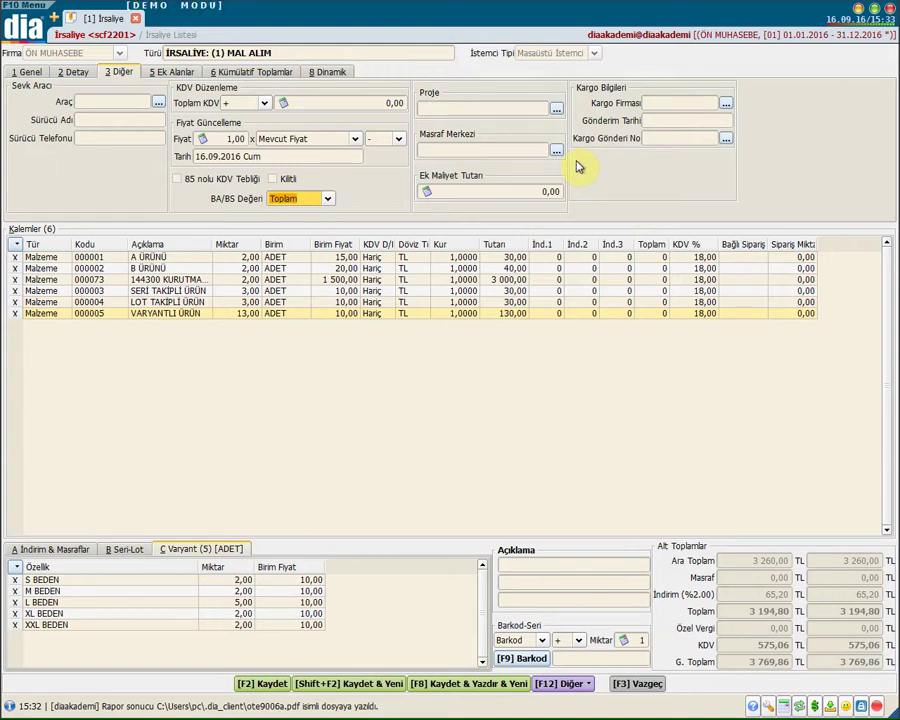
{"action": "left_click", "coordinate": [517, 192]}
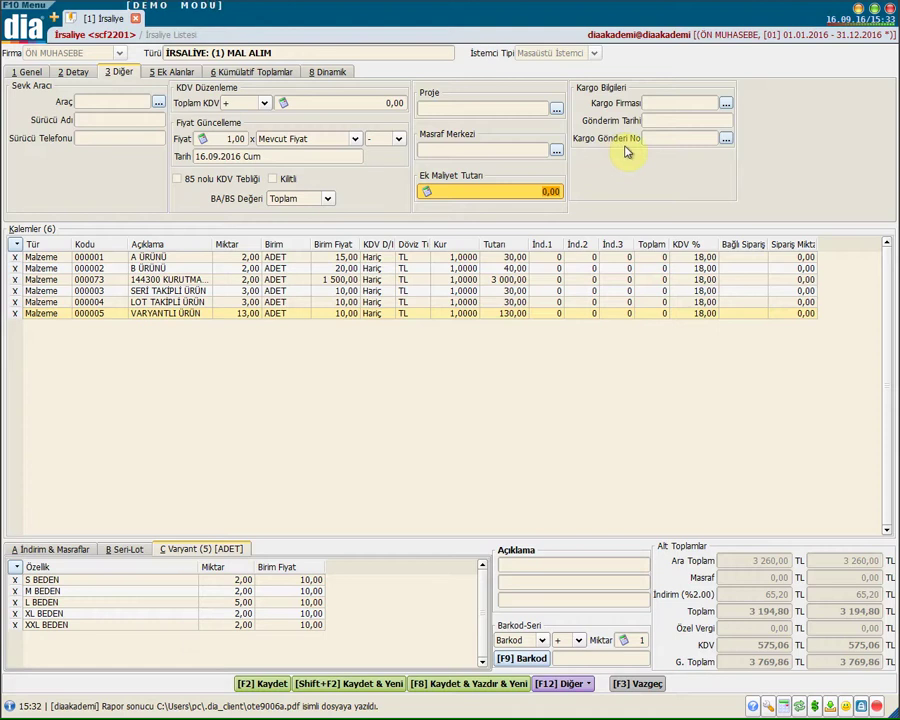
- Review the note's Ek Alanlar fields and its Kümülatif Toplamlar for currency, KDV base and unit totals
{"action": "left_click", "coordinate": [191, 74]}
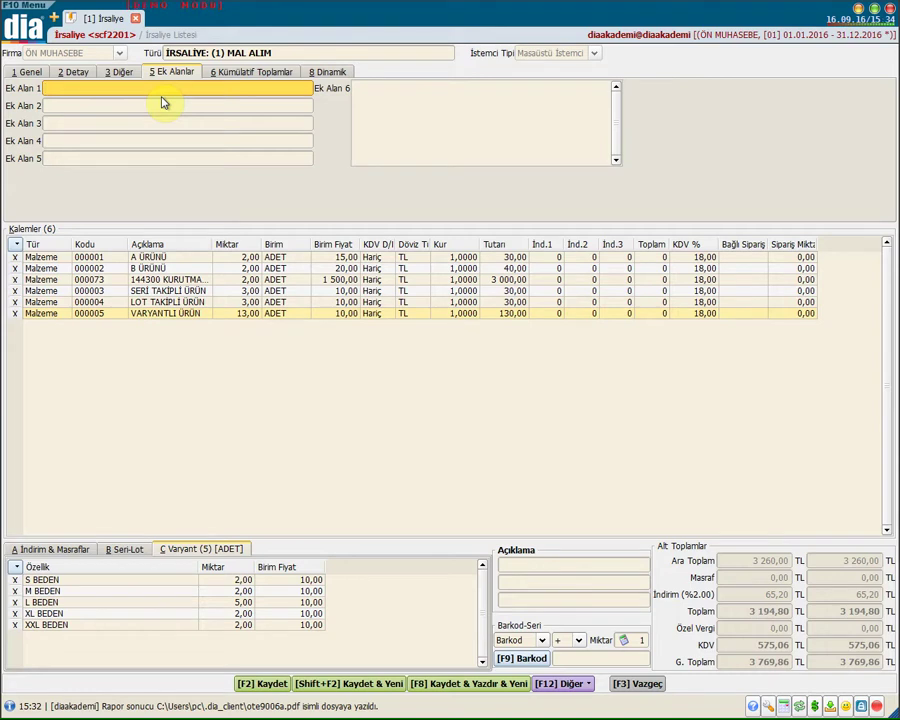
{"action": "left_click", "coordinate": [244, 76]}
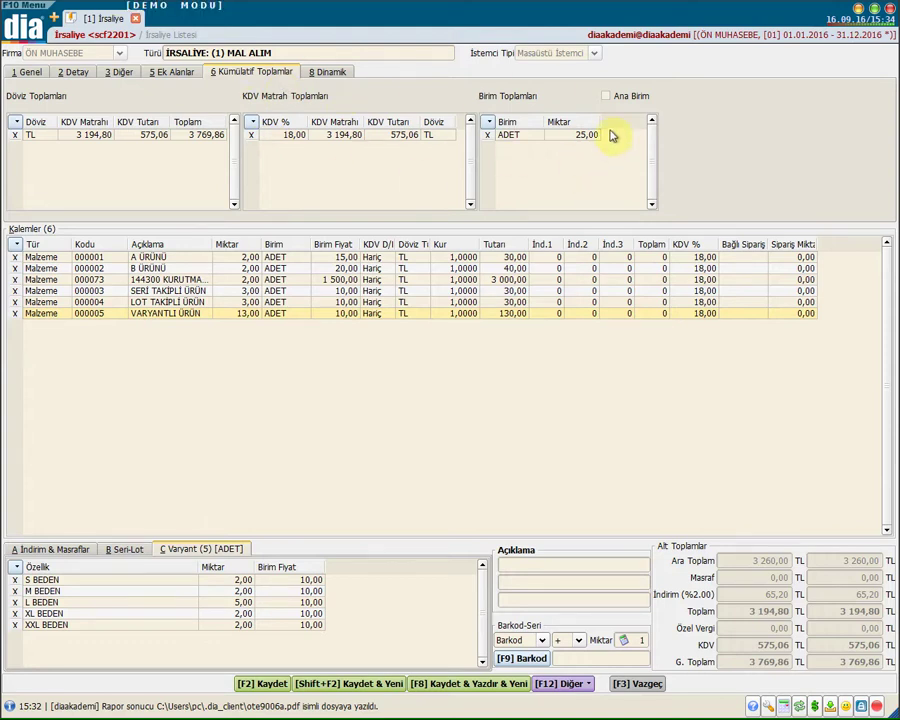
- Fill in the Dinamik fields with SEVKİ ONAYLAYAN DENEME and TESLİM ŞEKLİ options DEPO TESLİM, ADRES TESLİM and UÇAK
{"action": "left_click", "coordinate": [331, 71]}
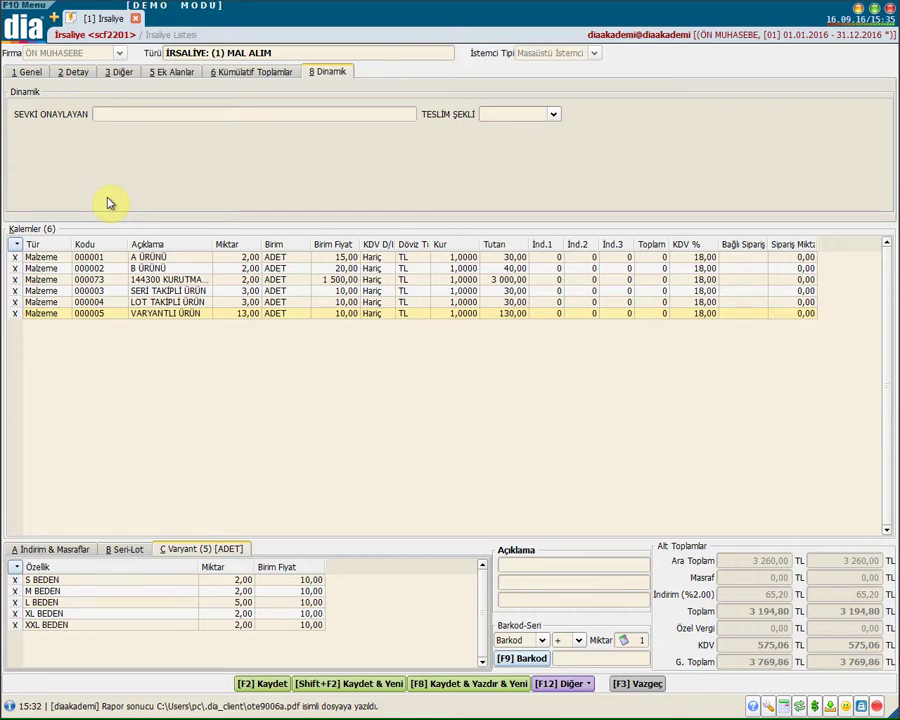
{"action": "left_click", "coordinate": [125, 115]}
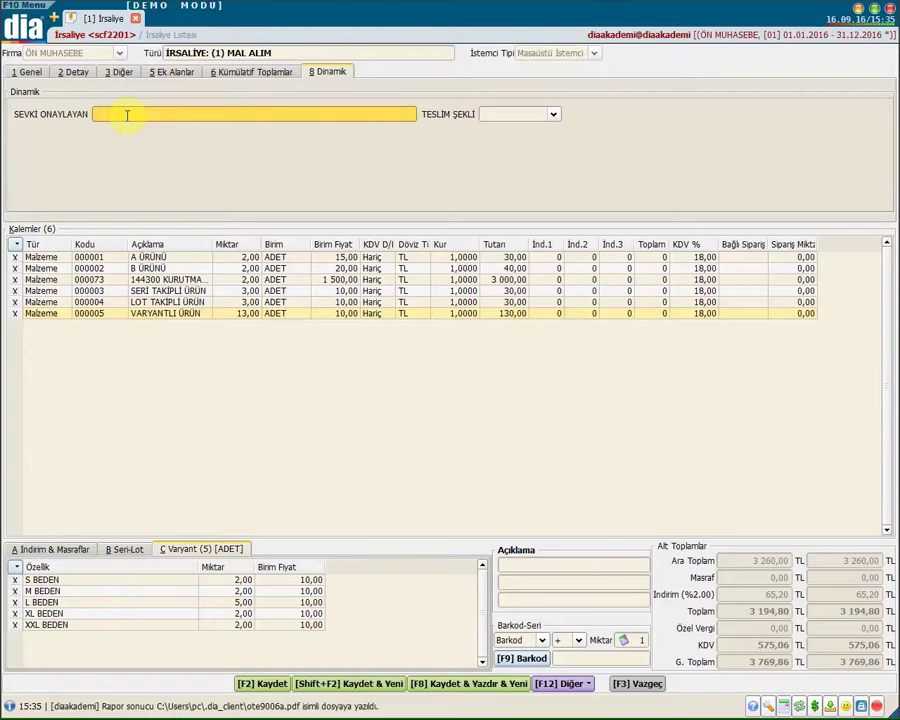
{"action": "type", "text": "DENEME"}
{"action": "left_click", "coordinate": [492, 118]}
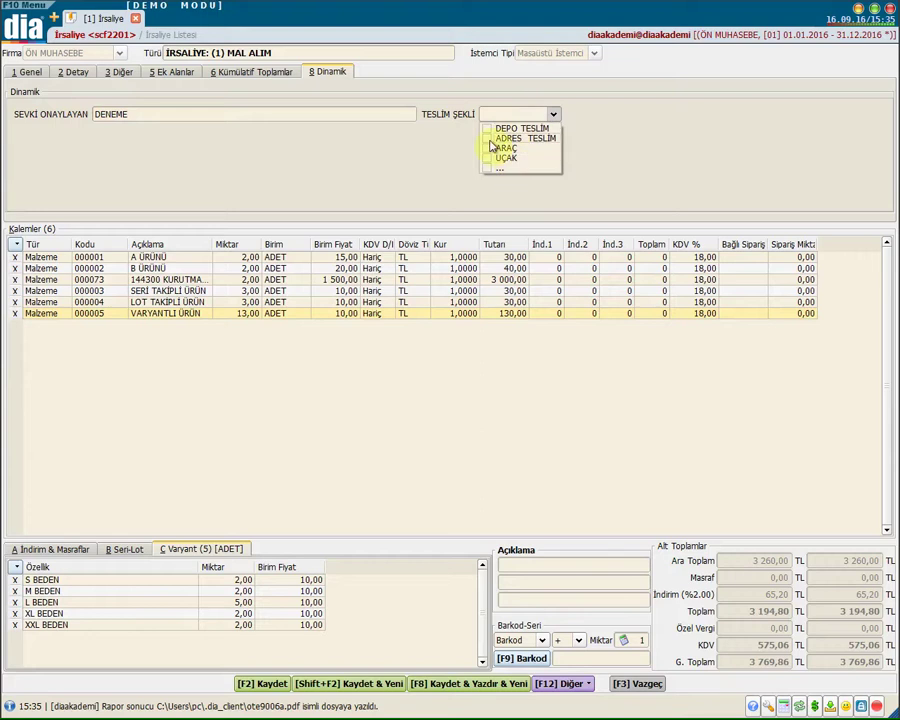
{"action": "left_click", "coordinate": [487, 129]}
{"action": "left_click", "coordinate": [487, 138]}
{"action": "left_click", "coordinate": [488, 158]}
{"action": "left_click", "coordinate": [594, 147]}
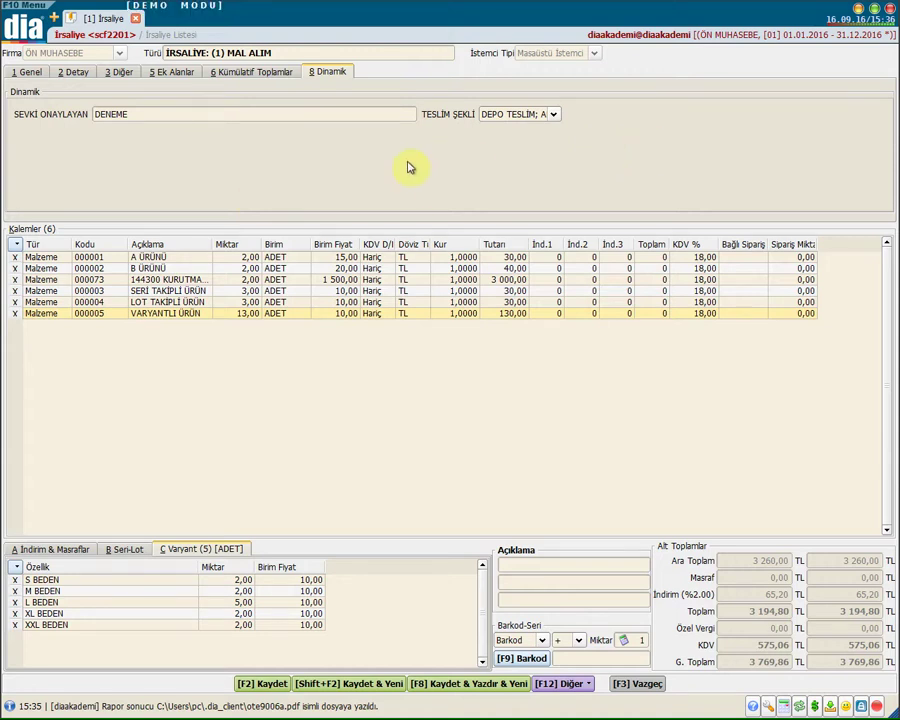
- Show the PAKETLEME ŞEKLİ column in the note's Kalemler list and check its values for the lines
{"action": "left_click", "coordinate": [15, 244]}
{"action": "mouse_move", "coordinate": [48, 306]}
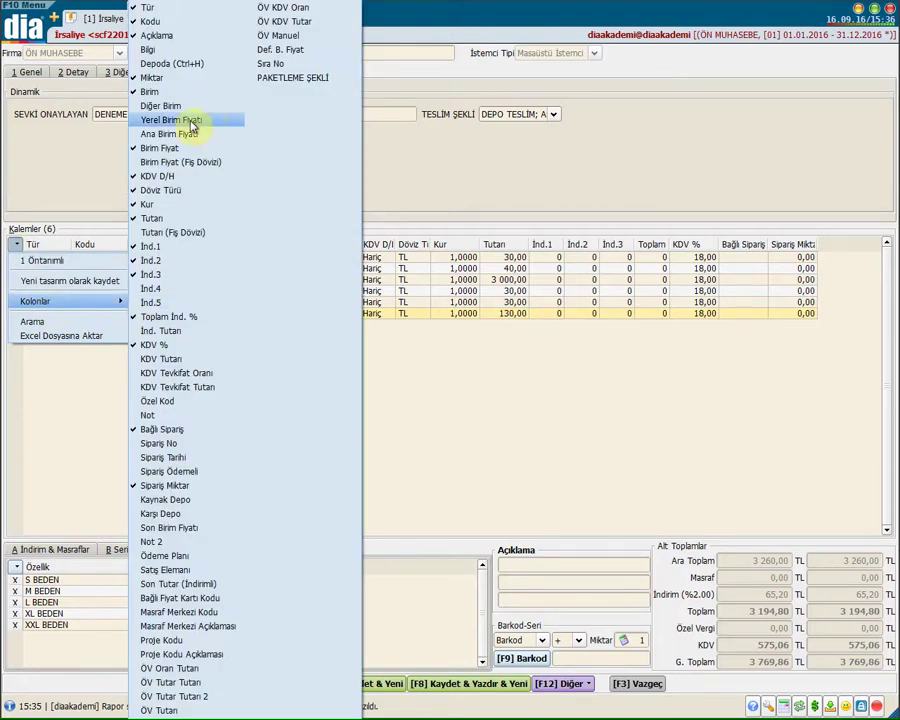
{"action": "left_click", "coordinate": [293, 80]}
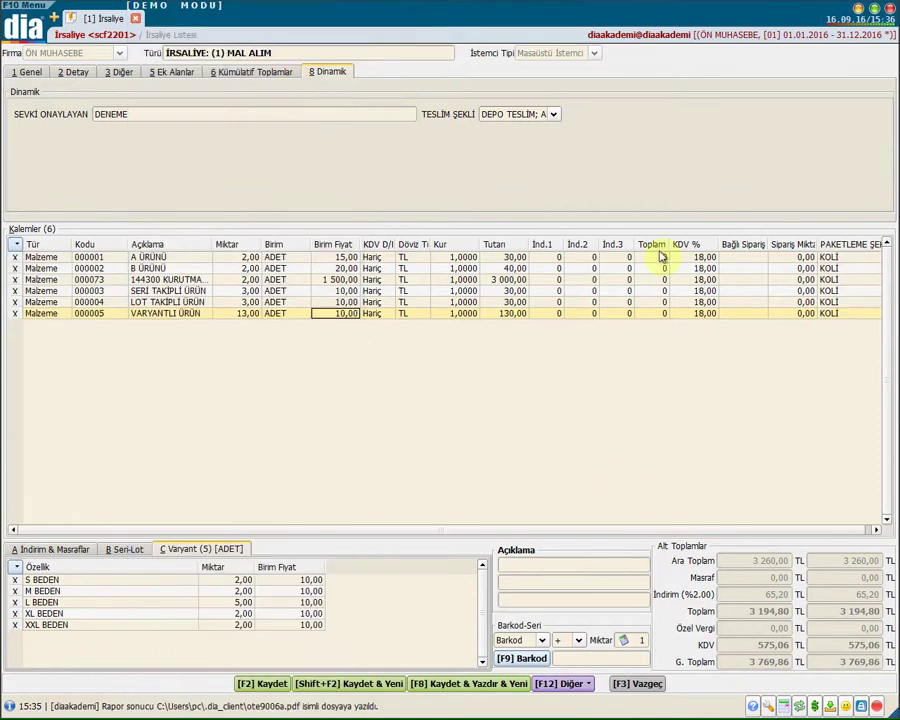
{"action": "left_click", "coordinate": [856, 243]}
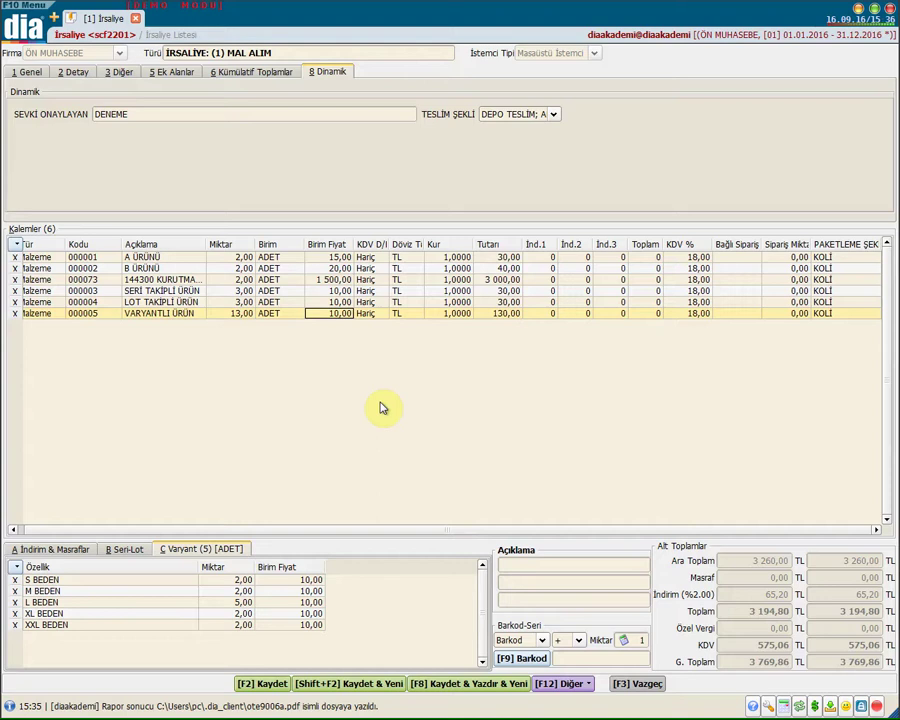
{"action": "left_click_drag", "start_coordinate": [259, 529], "coordinate": [149, 519]}
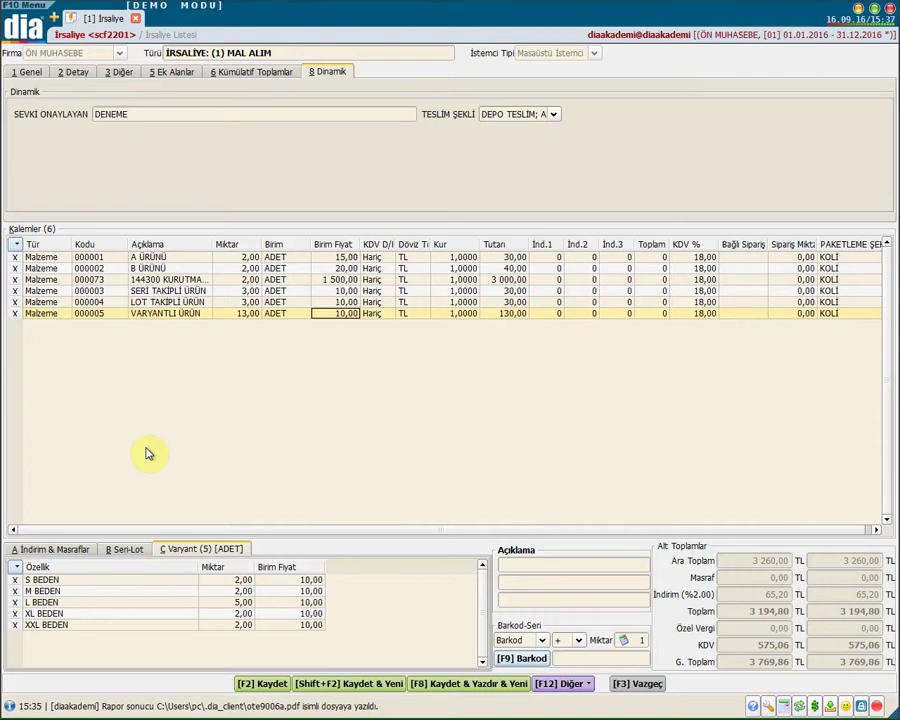
- Examine the note's Maliyet Bilgileri for unit prices, Son Alış comparison and profit columns, and close the cost window
{"action": "key", "text": "F12"}
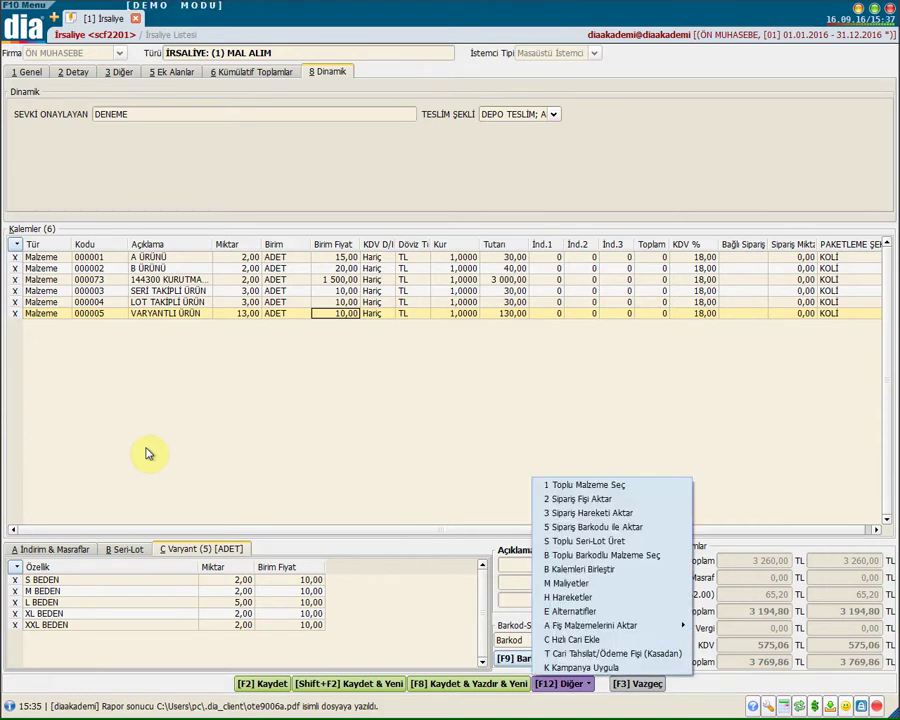
{"action": "left_click", "coordinate": [652, 584]}
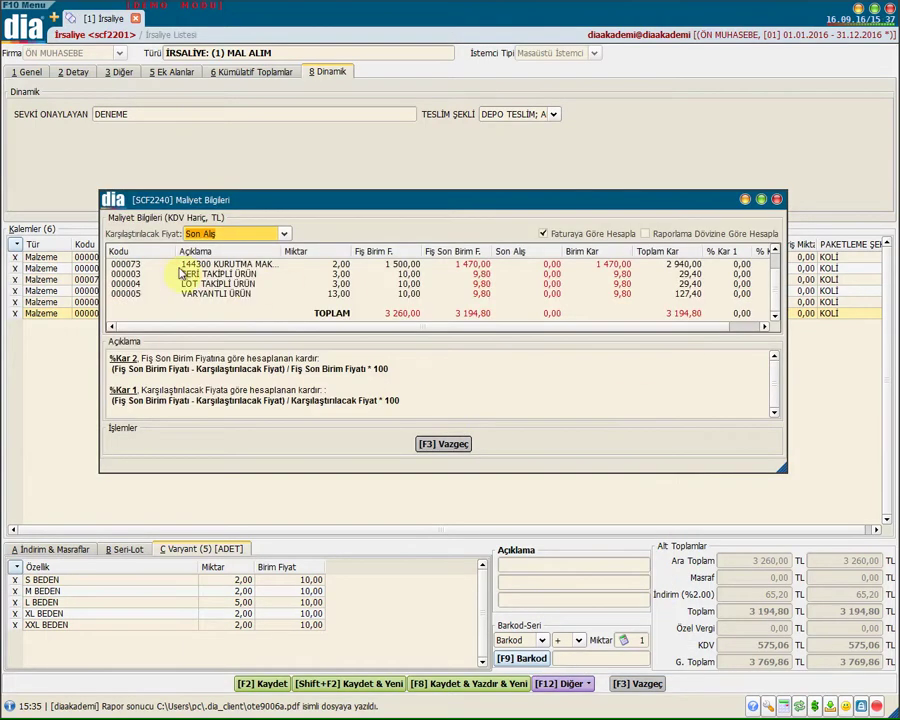
{"action": "left_click", "coordinate": [210, 293]}
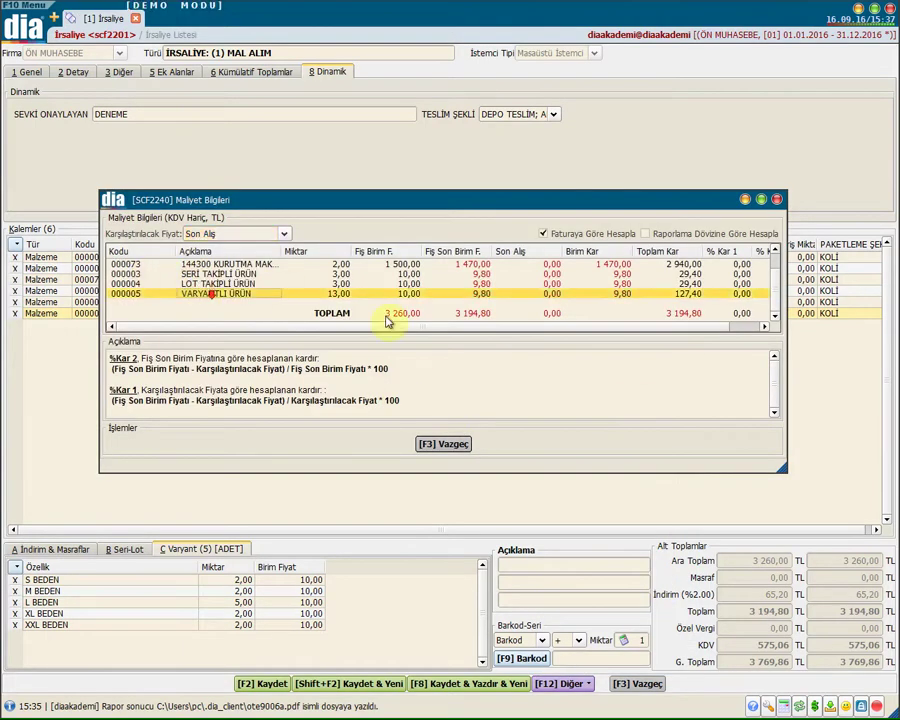
{"action": "left_click_drag", "start_coordinate": [372, 327], "coordinate": [405, 327]}
{"action": "left_click", "coordinate": [508, 283]}
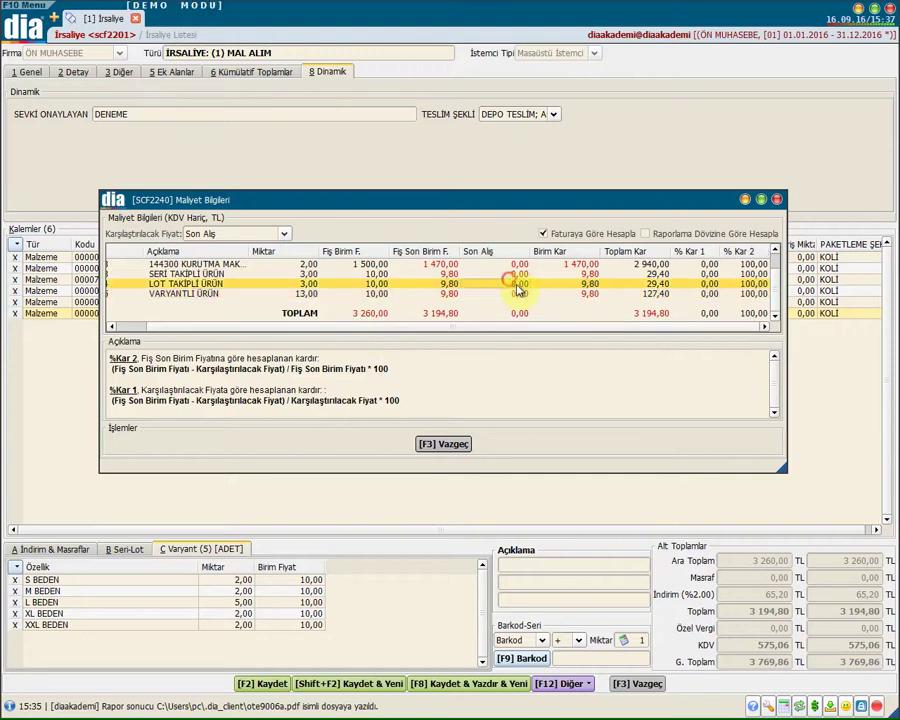
{"action": "left_click", "coordinate": [670, 285]}
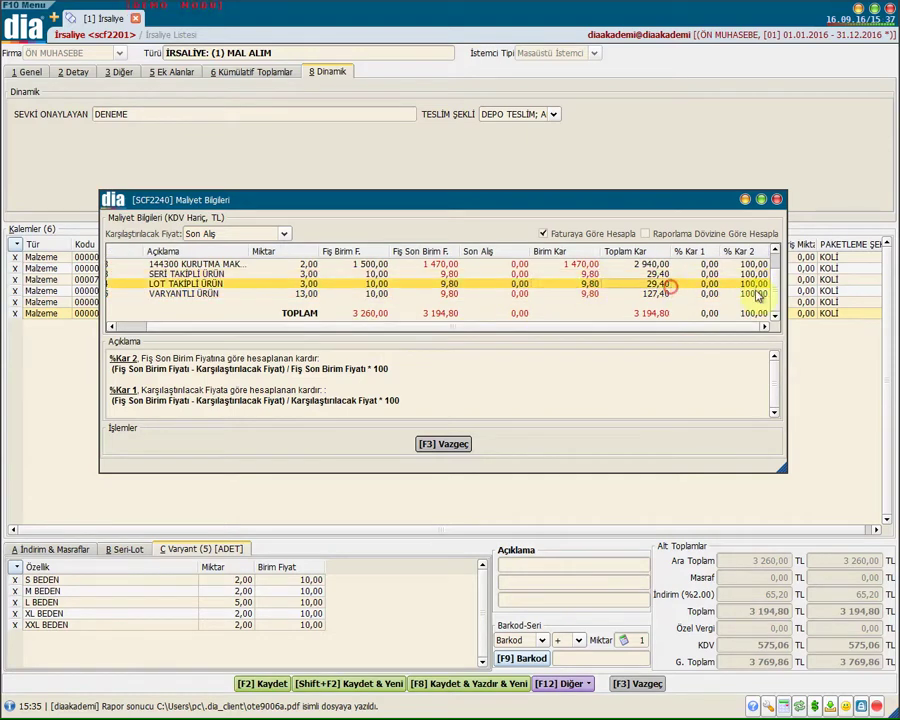
{"action": "left_click", "coordinate": [447, 452]}
- Look up the alternatives for the VARYANTLI ÜRÜN line
{"action": "left_click", "coordinate": [552, 683]}
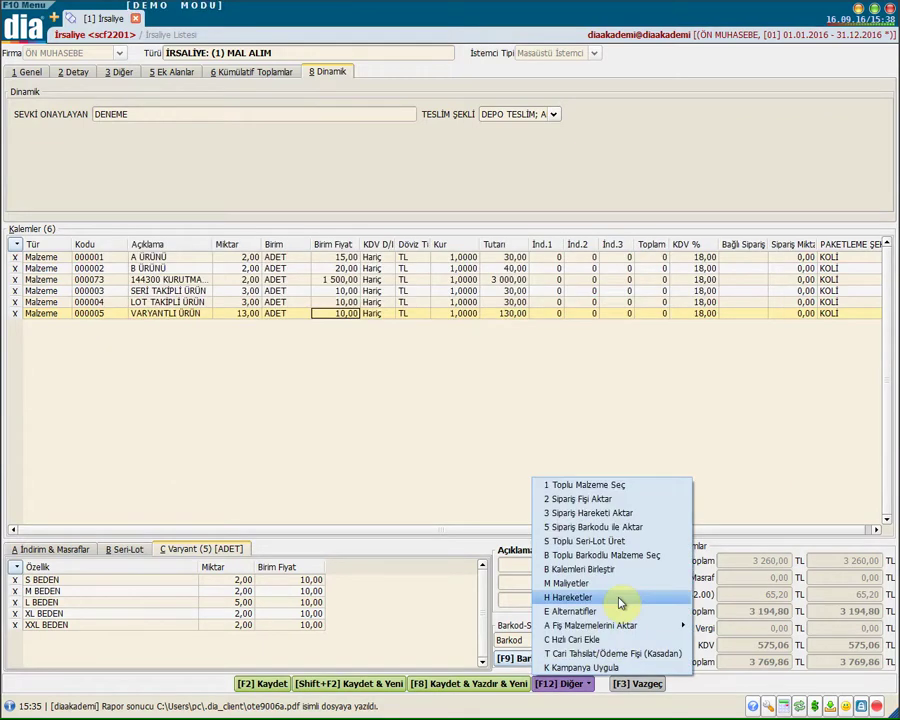
{"action": "left_click", "coordinate": [619, 613]}
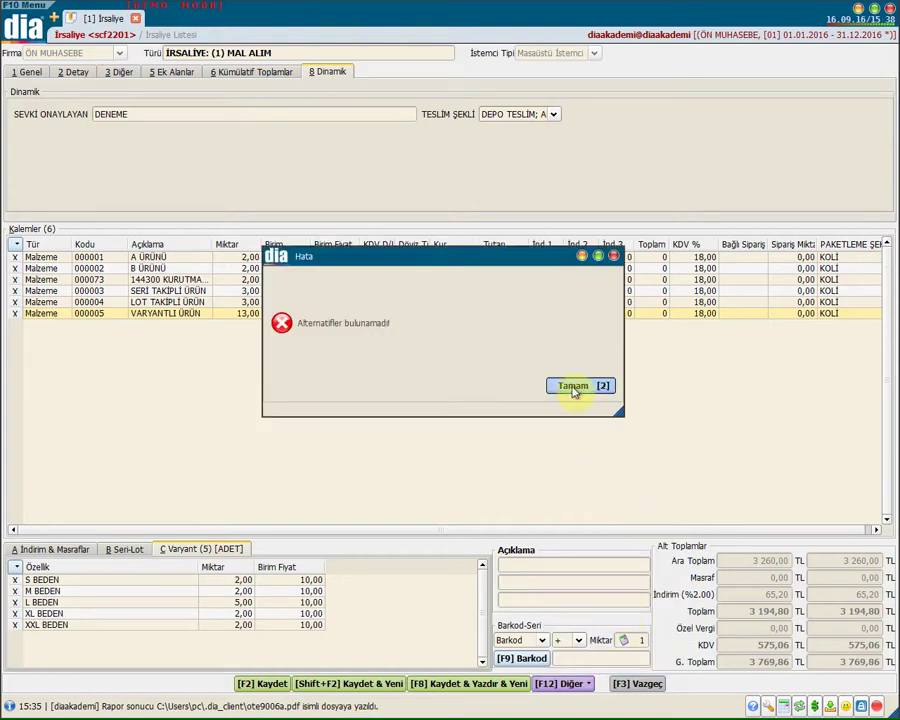
{"action": "left_click", "coordinate": [573, 386]}
- Review the note's remaining additional operations, such as Fiş Malzemelerini Aktar and Kampanya Uygula, and save the delivery note
{"action": "left_click", "coordinate": [562, 684]}
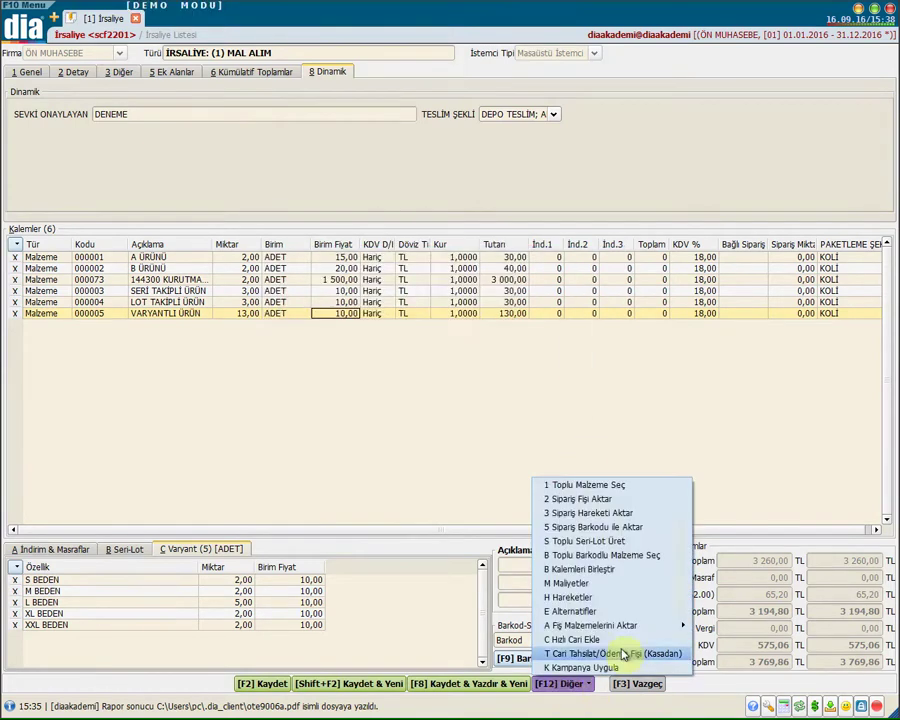
{"action": "mouse_move", "coordinate": [614, 628]}
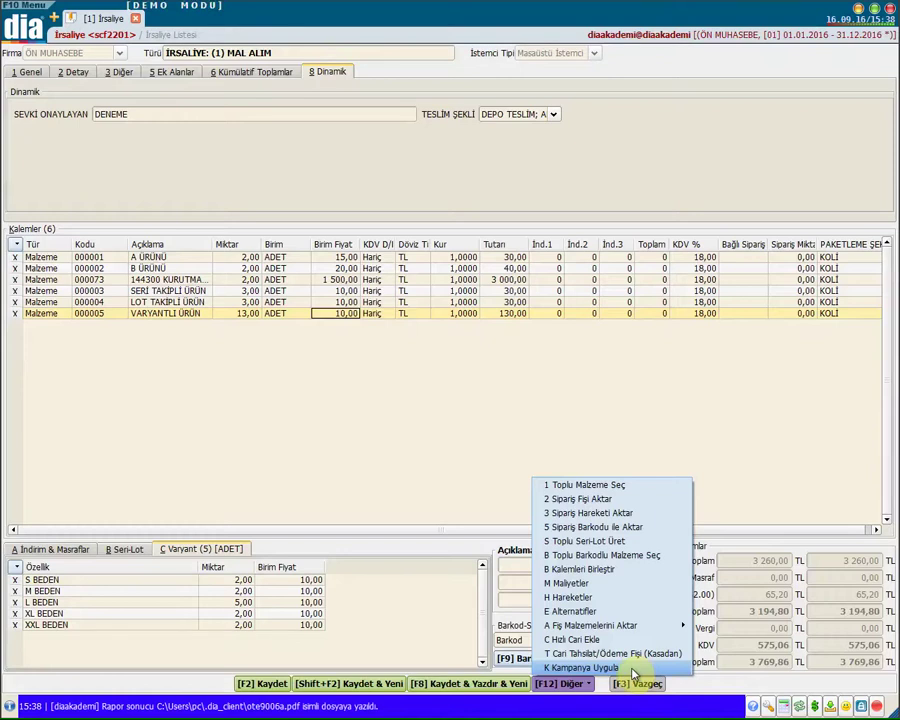
{"action": "left_click", "coordinate": [700, 692]}
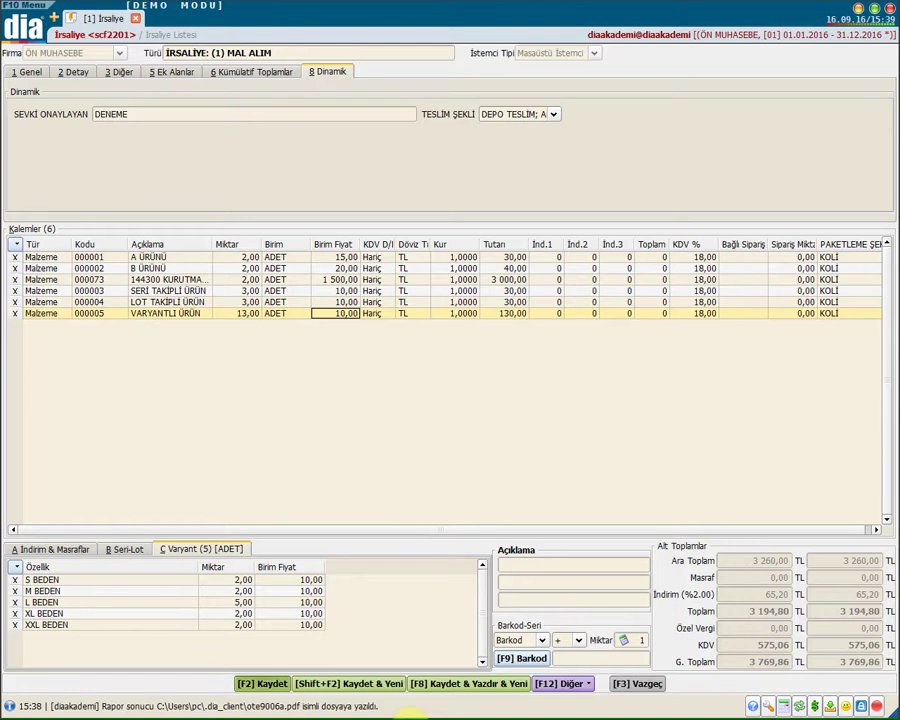
{"action": "left_click", "coordinate": [262, 683]}
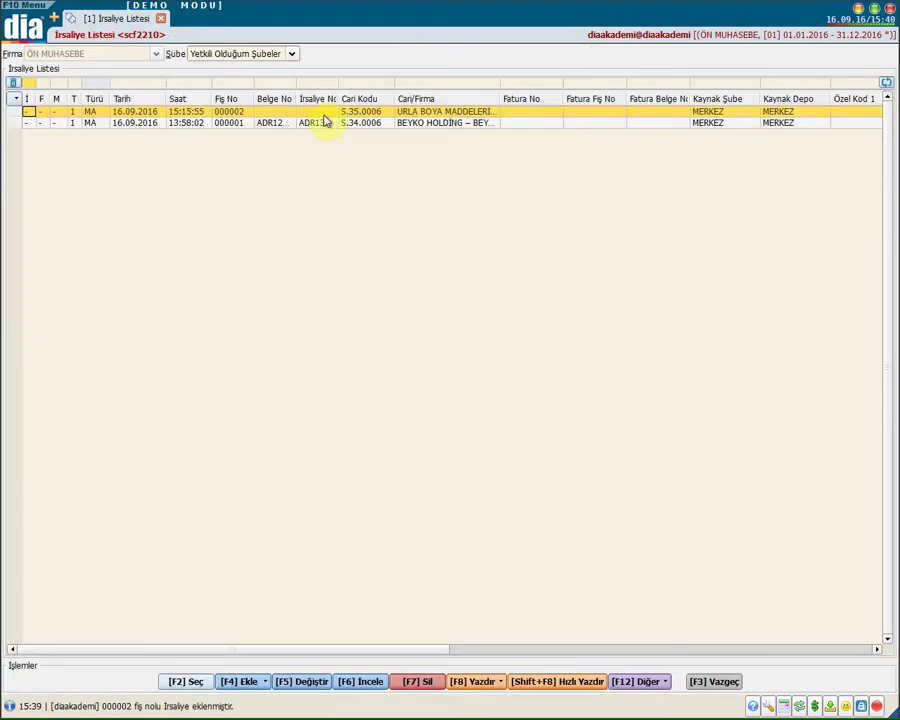